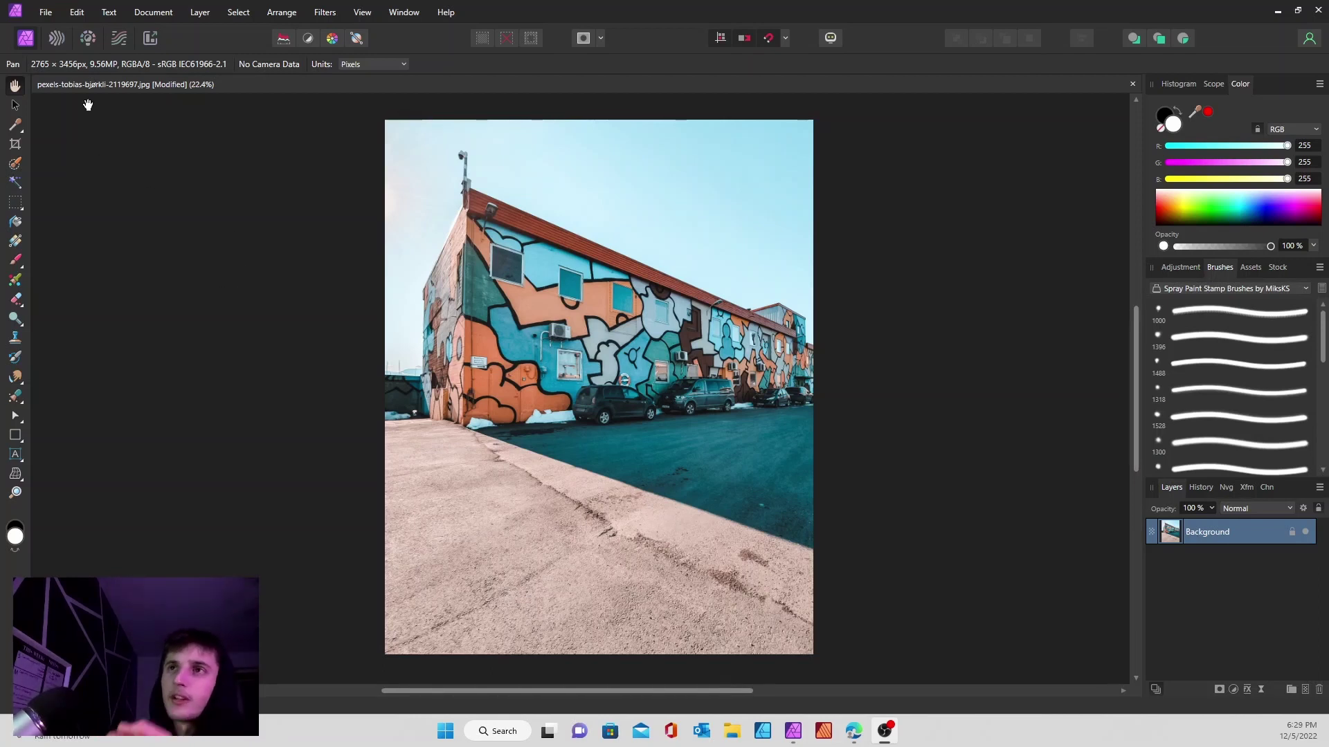
# - Switch the building photo into the Tone Mapping persona and browse the preset categories and thumbnails
pyautogui.click(117, 41)
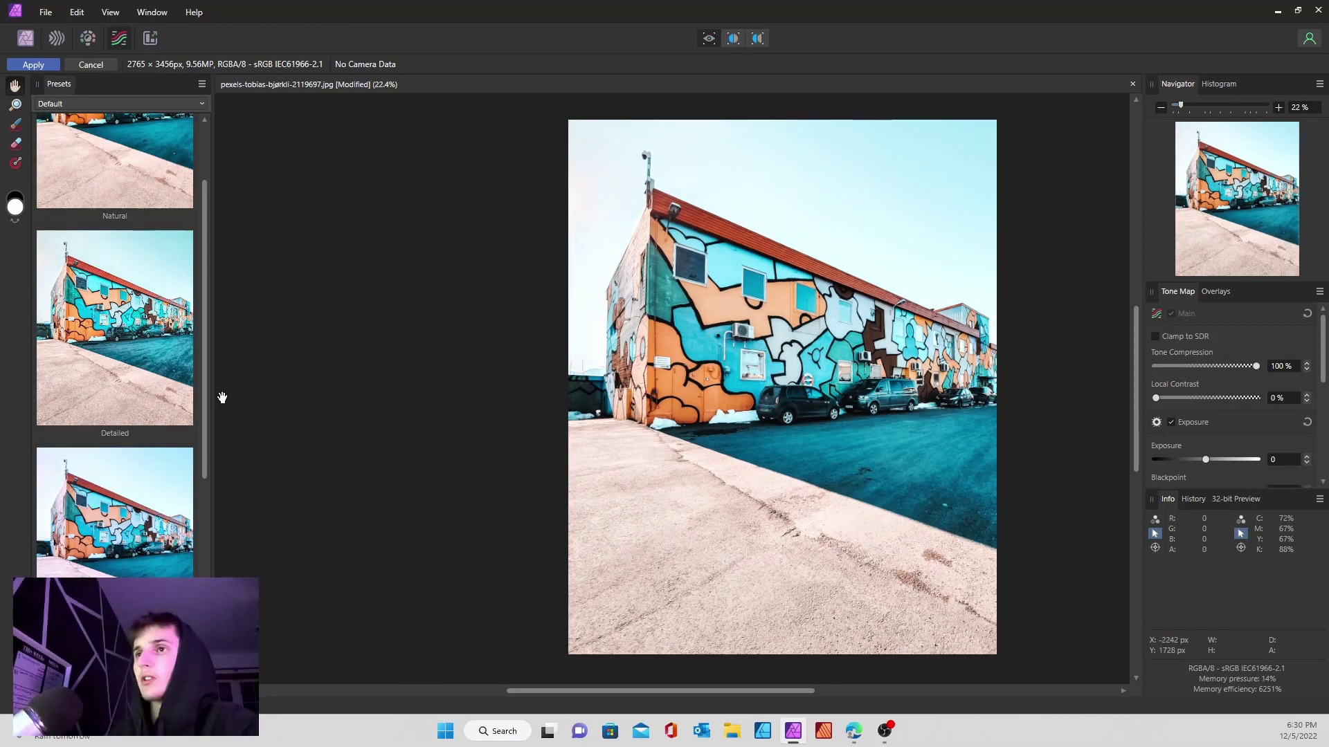
pyautogui.scroll(3, 206, 406)
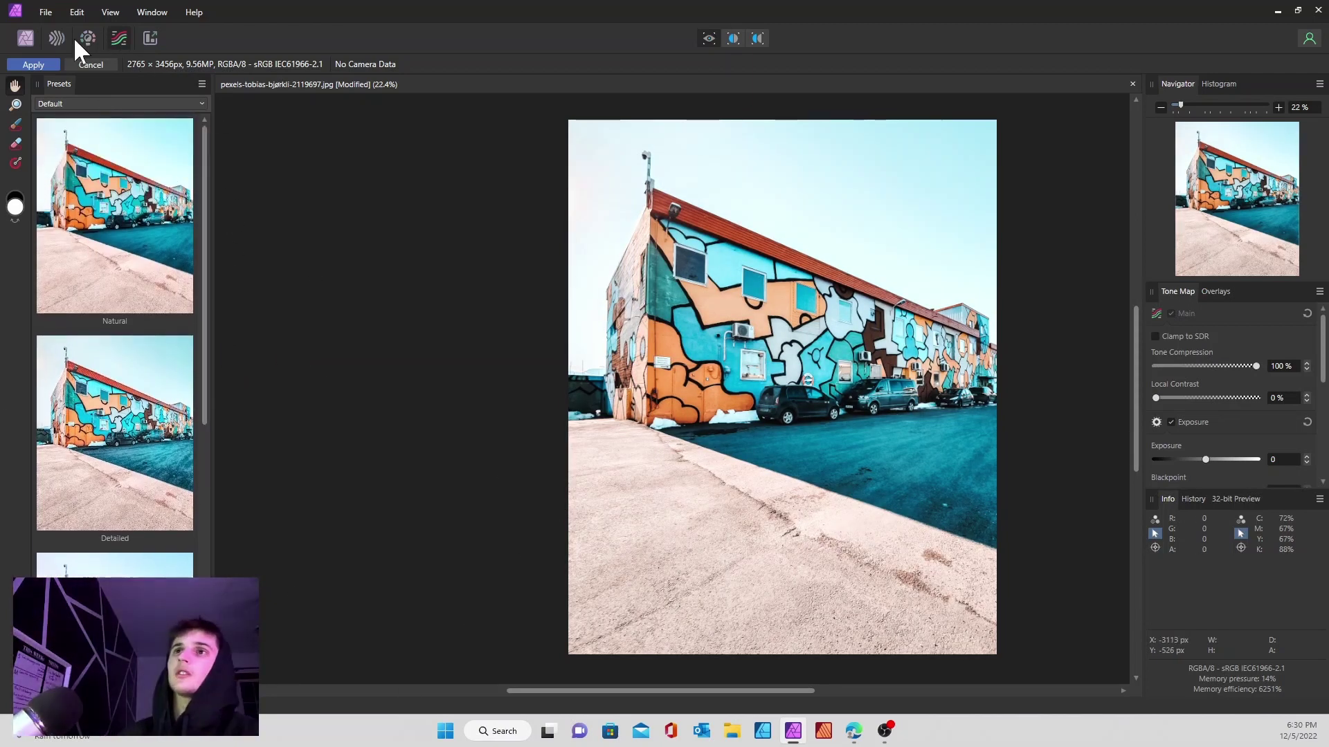
pyautogui.click(60, 102)
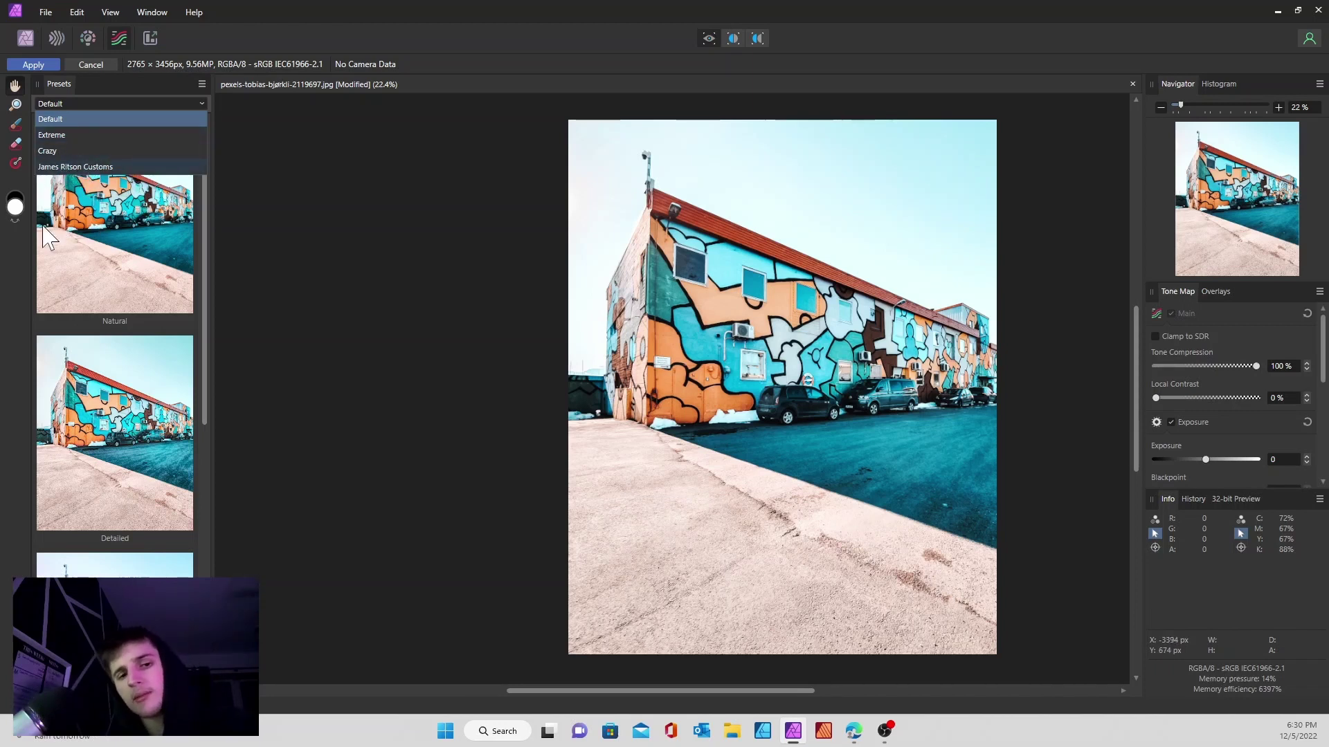
pyautogui.click(370, 168)
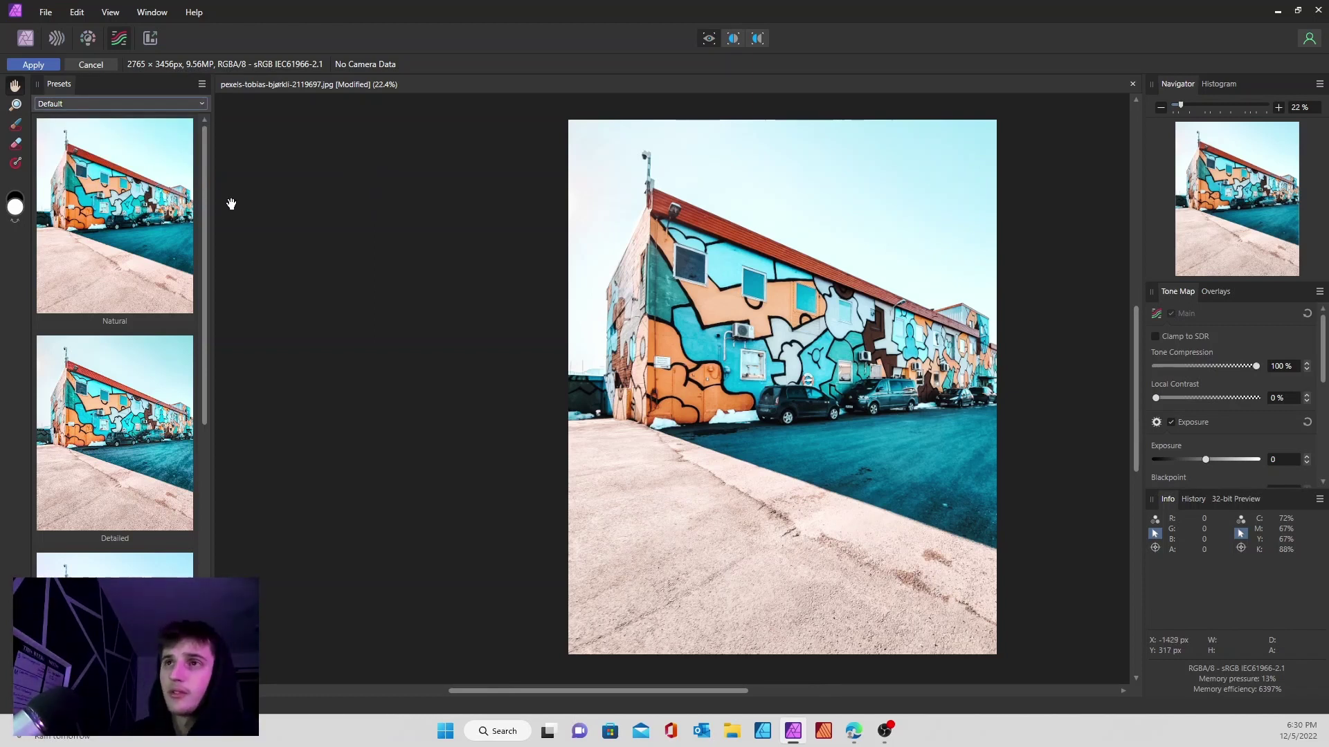
pyautogui.scroll(-2, 128, 270)
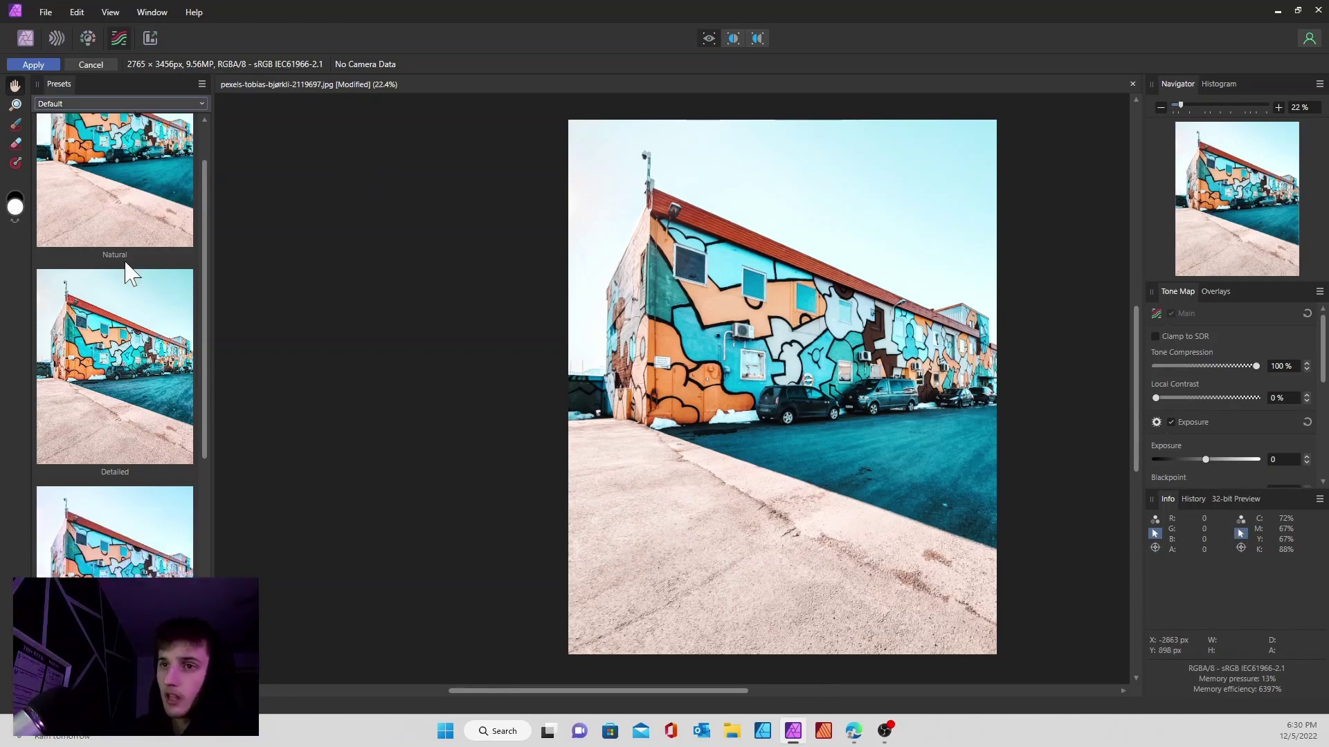
pyautogui.scroll(-8, 152, 255)
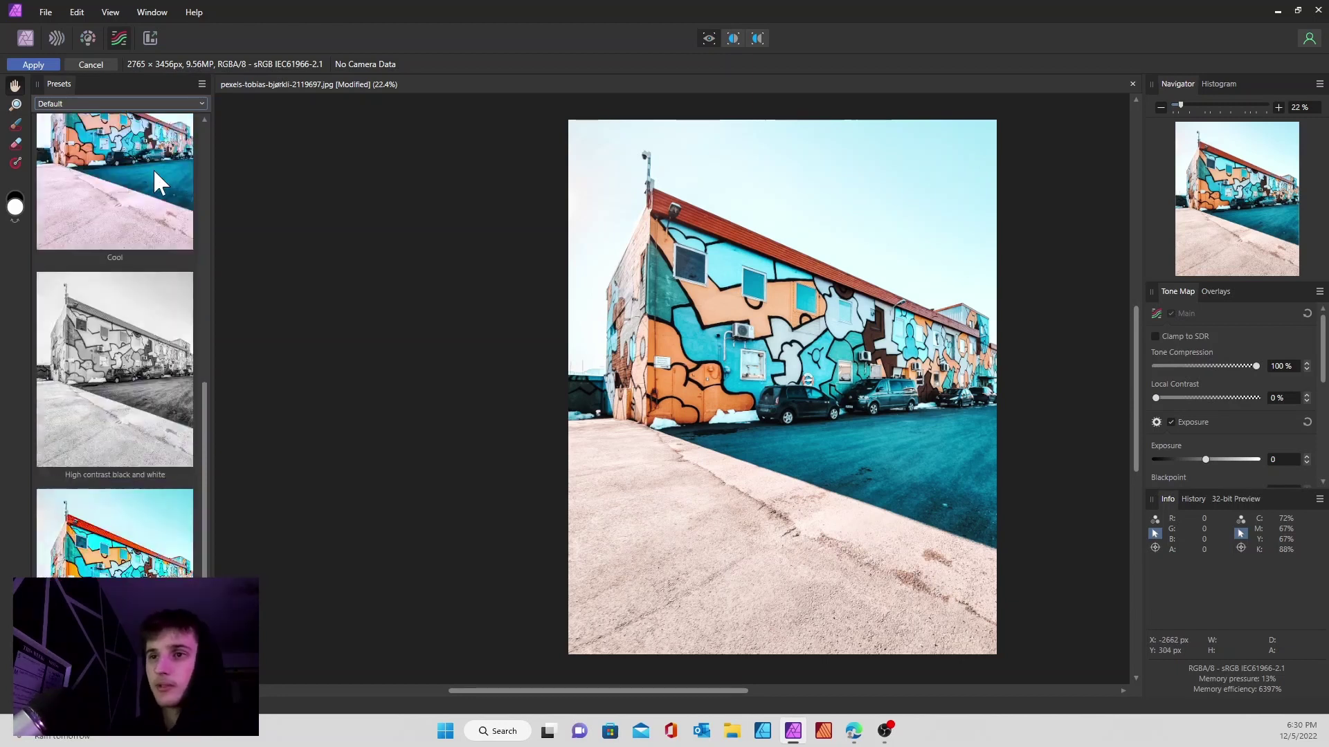
pyautogui.scroll(6, 125, 415)
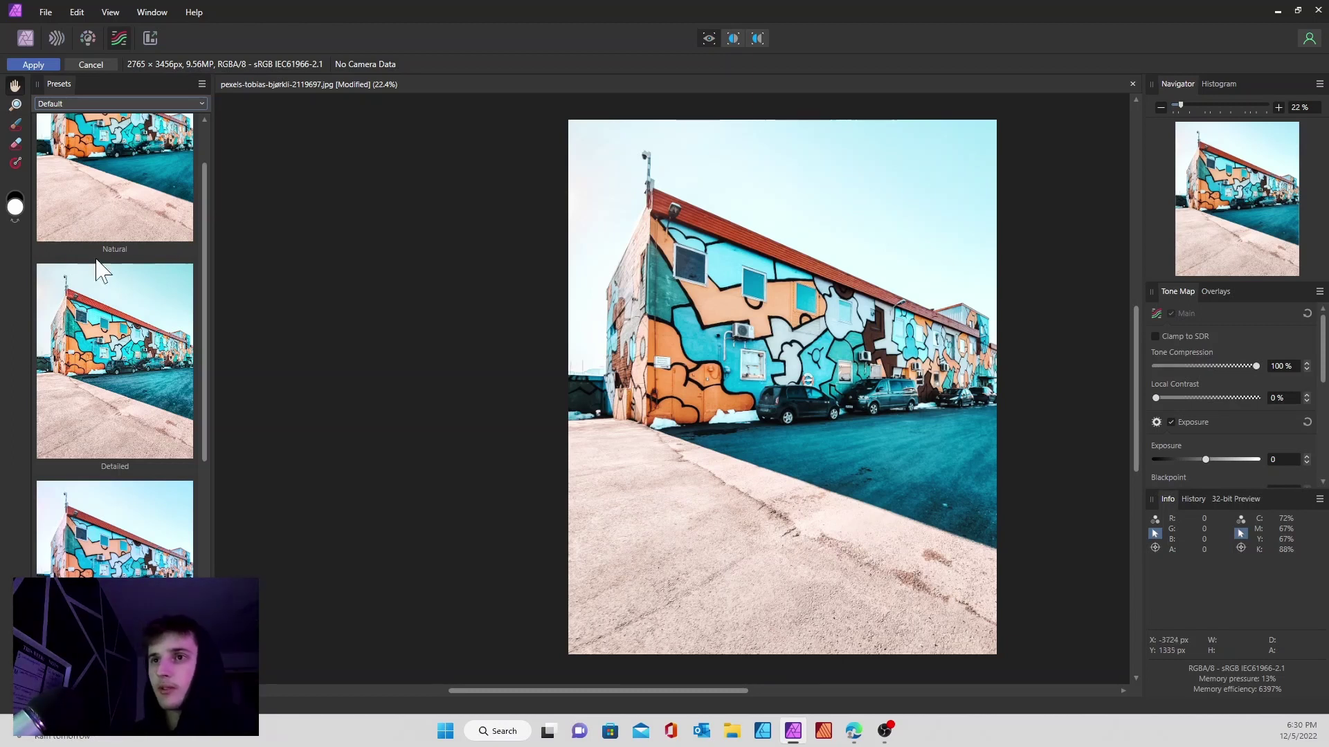
pyautogui.scroll(-6, 164, 355)
pyautogui.scroll(-2, 154, 495)
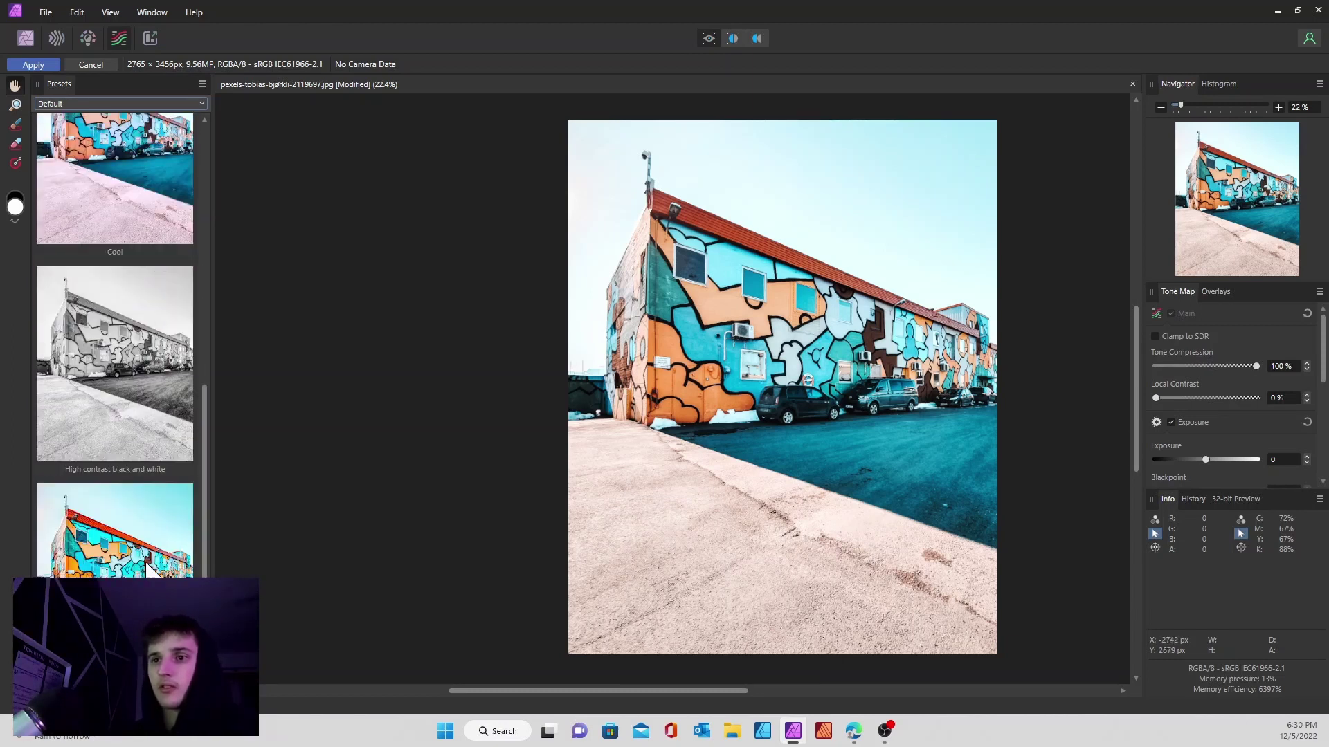
# - Apply the third, vivid colour preset and settle on 100% Tone Compression and 54% Local Contrast
pyautogui.click(154, 526)
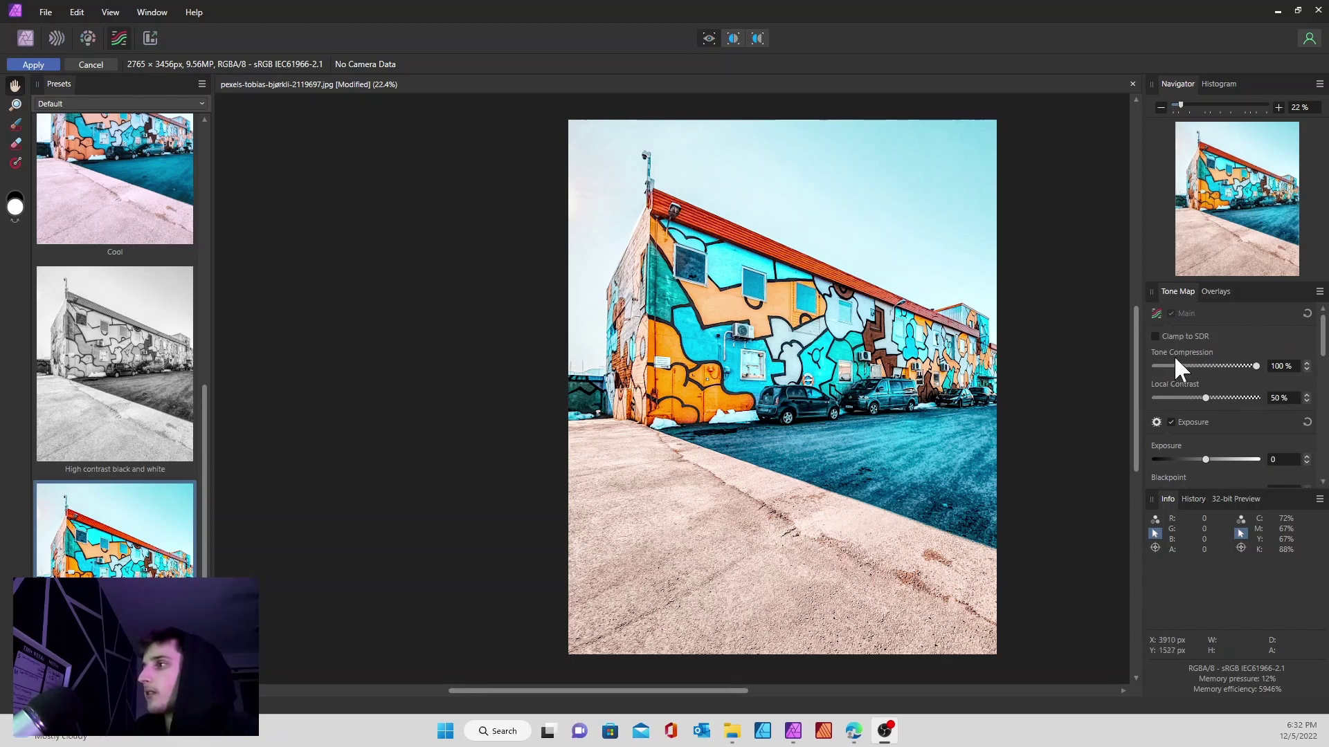
pyautogui.moveTo(1253, 367); pyautogui.dragTo(1157, 389)
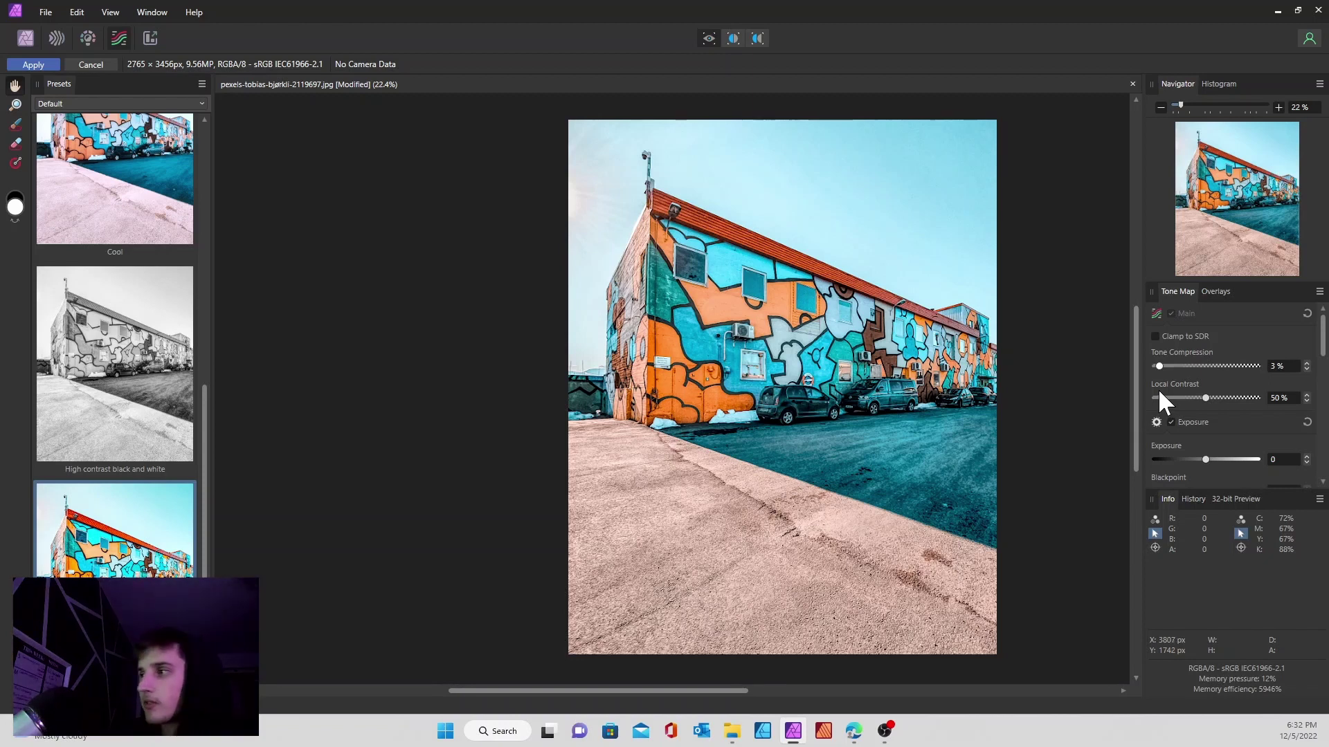
pyautogui.moveTo(1157, 388)
pyautogui.mouseDown()
pyautogui.moveTo(1206, 384)
pyautogui.moveTo(1134, 401)
pyautogui.mouseUp()
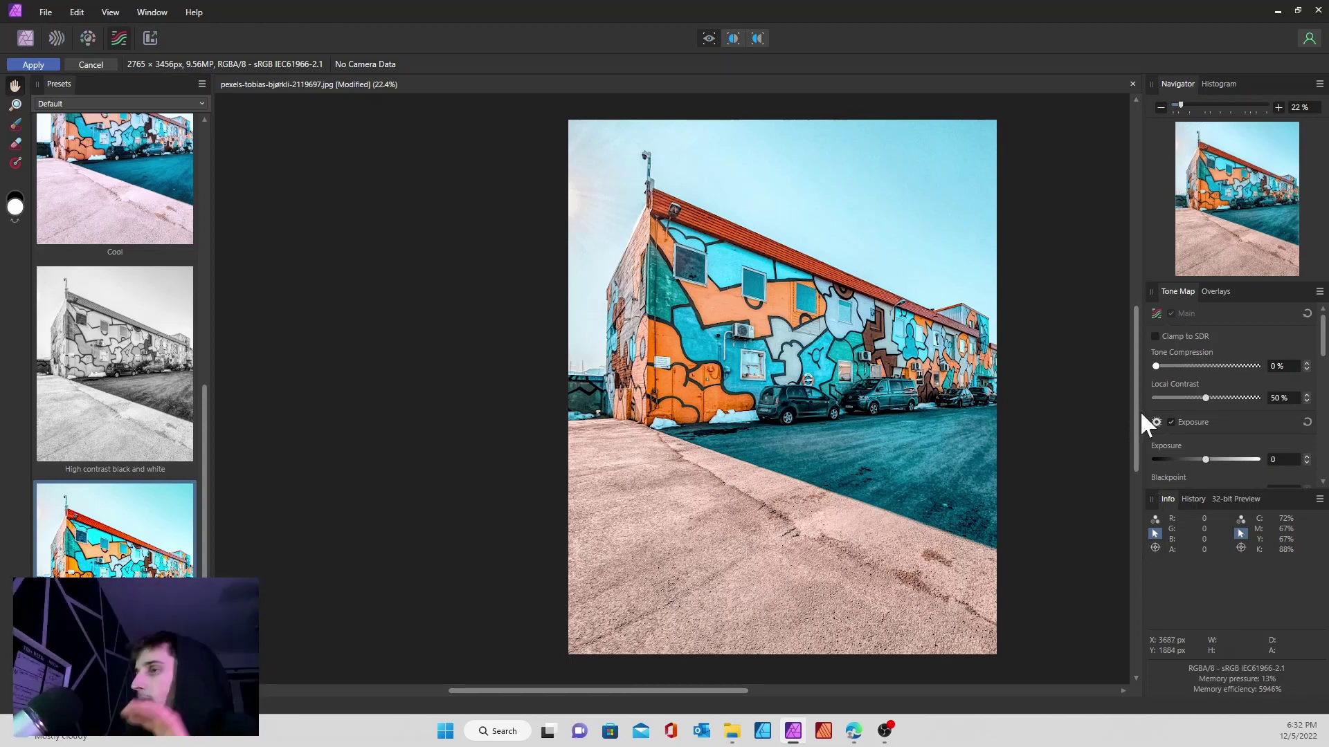
pyautogui.moveTo(1140, 410); pyautogui.dragTo(1205, 424)
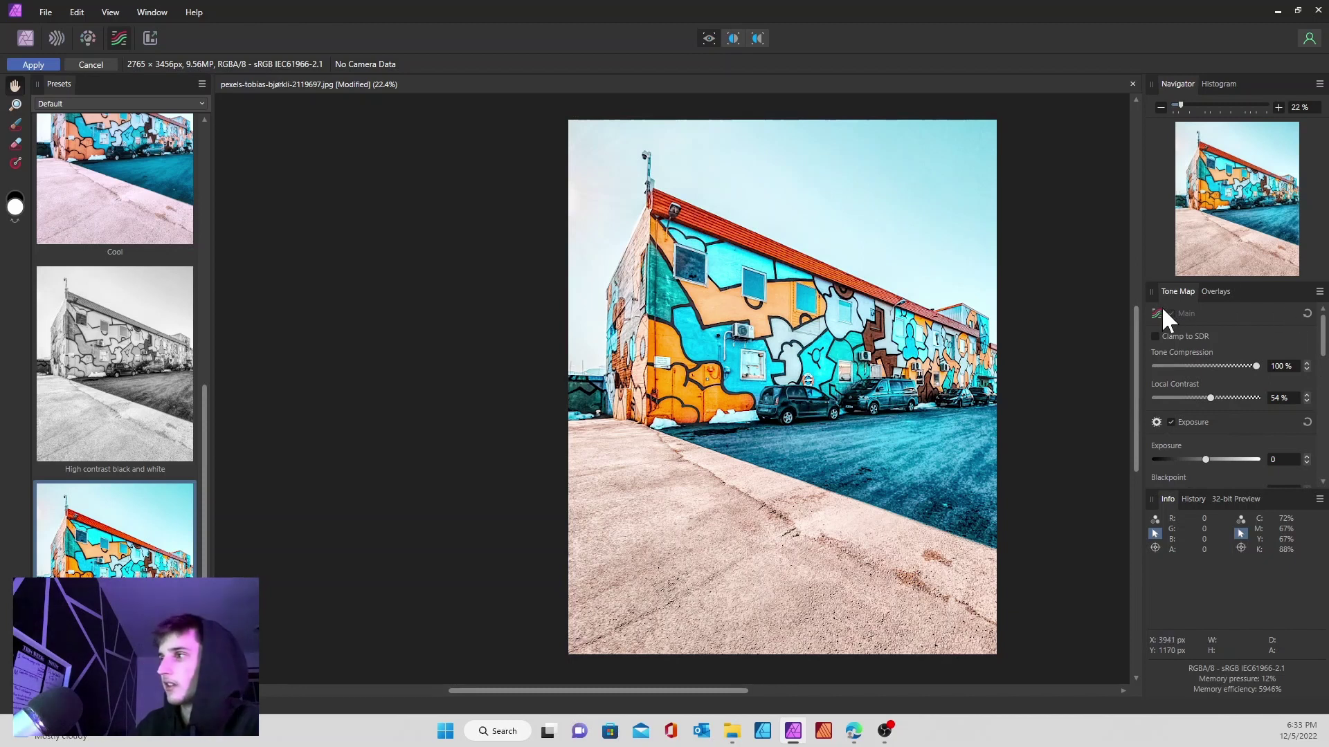
# - Reset the Main tone-map section so Local Contrast returns to 0%, then scroll to Detail Refinement
pyautogui.click(1307, 313)
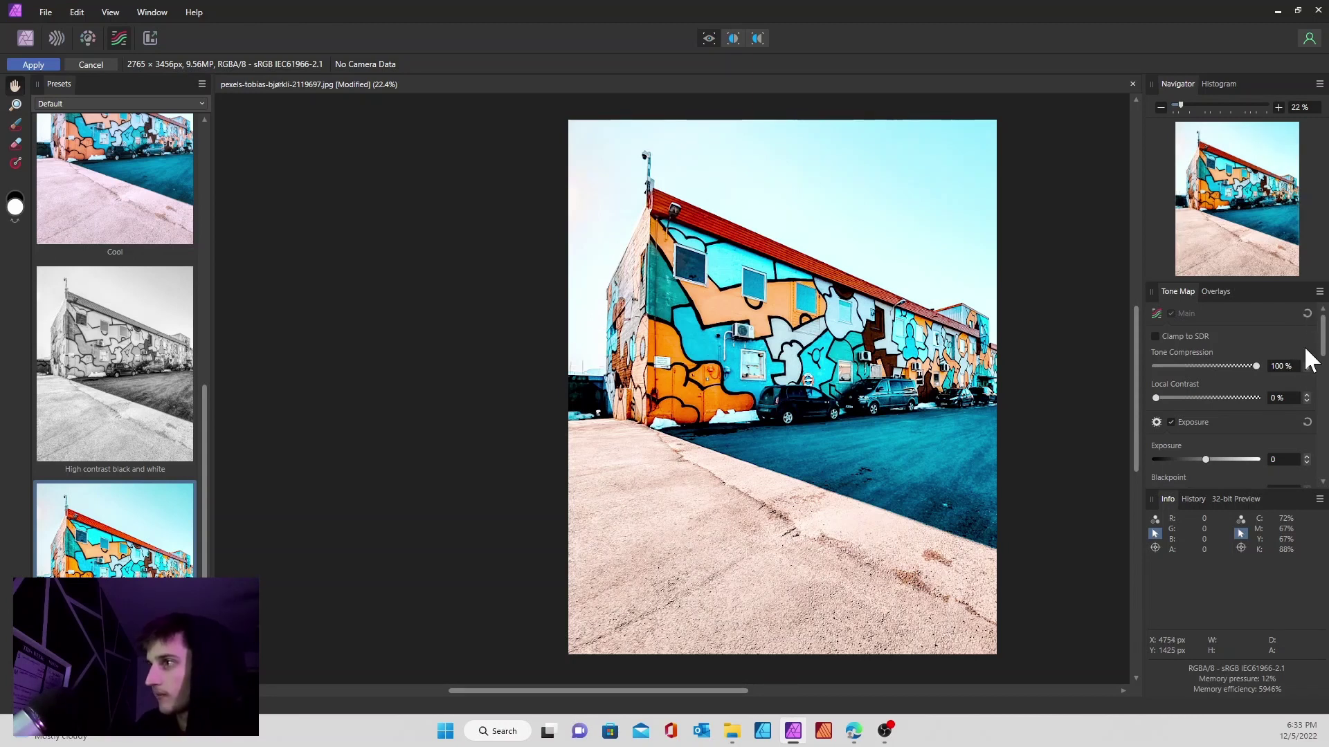
pyautogui.scroll(-3, 1218, 422)
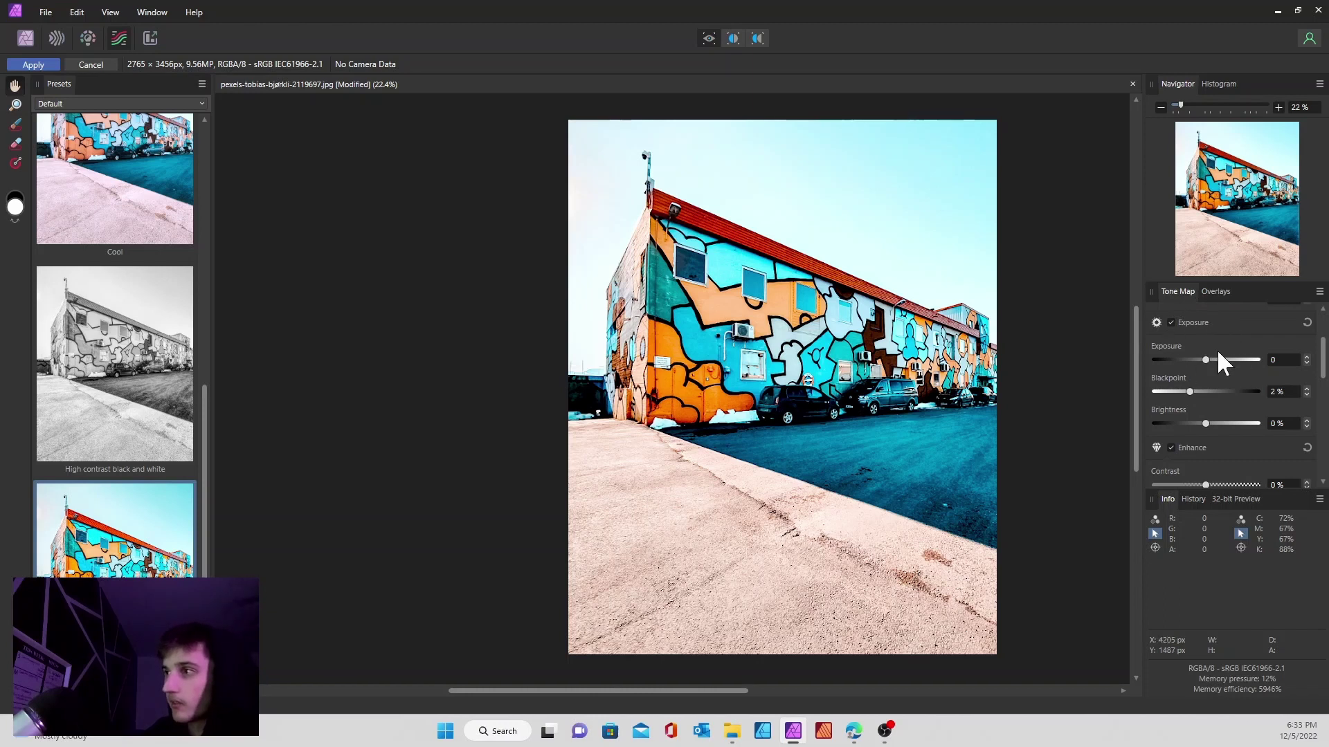
pyautogui.scroll(-3, 1226, 318)
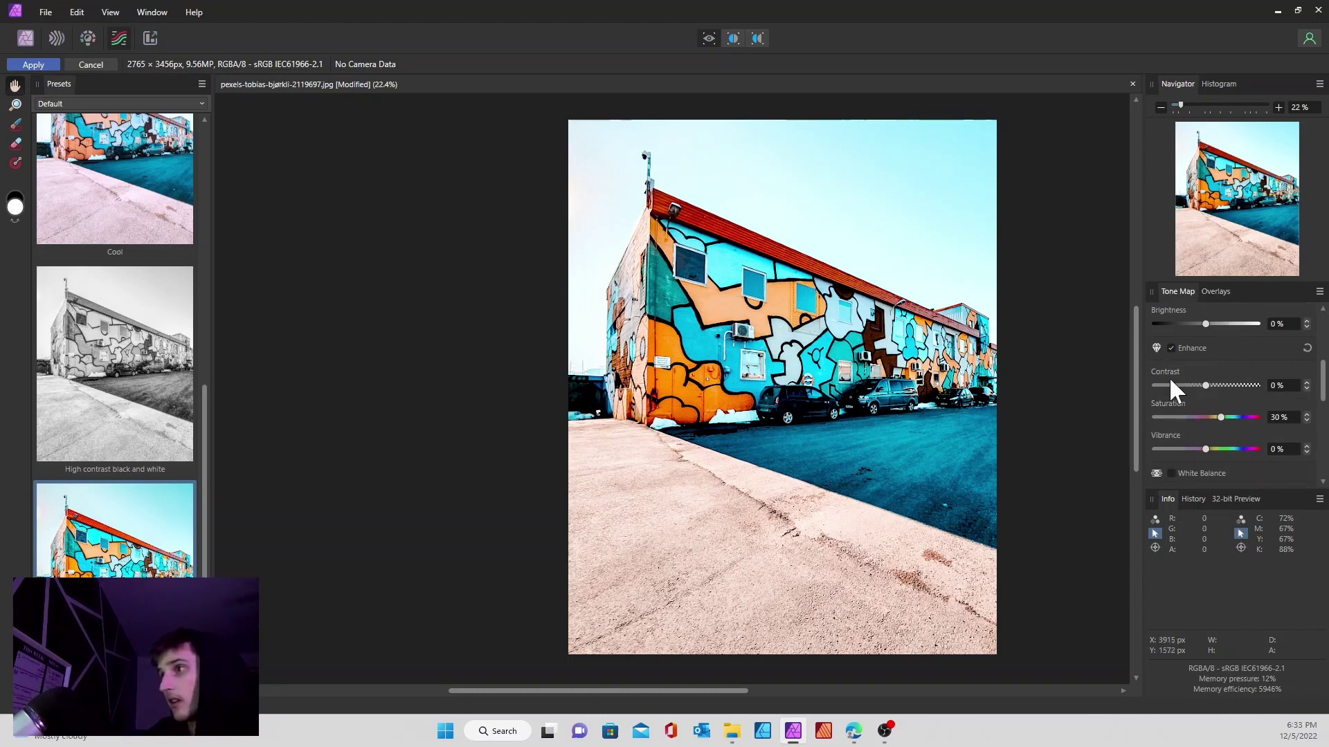
pyautogui.scroll(-3, 1211, 401)
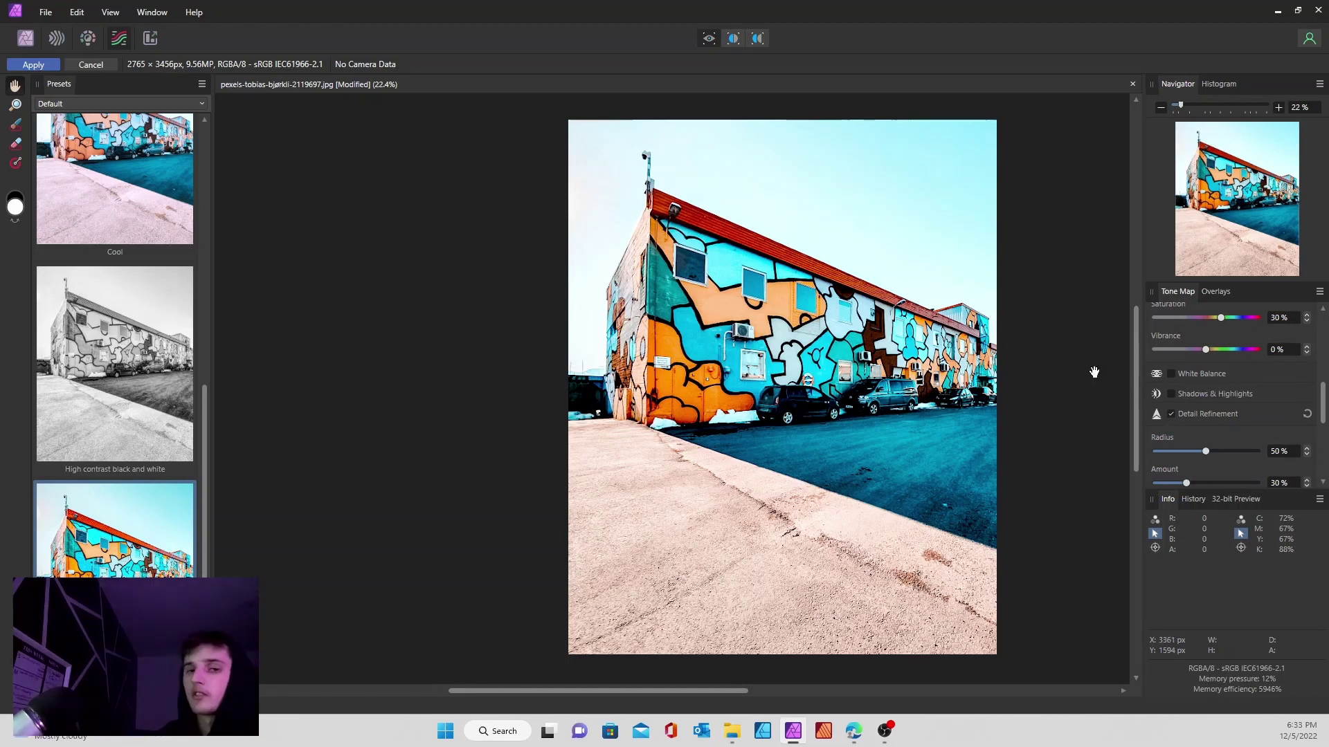
pyautogui.scroll(-3, 1193, 371)
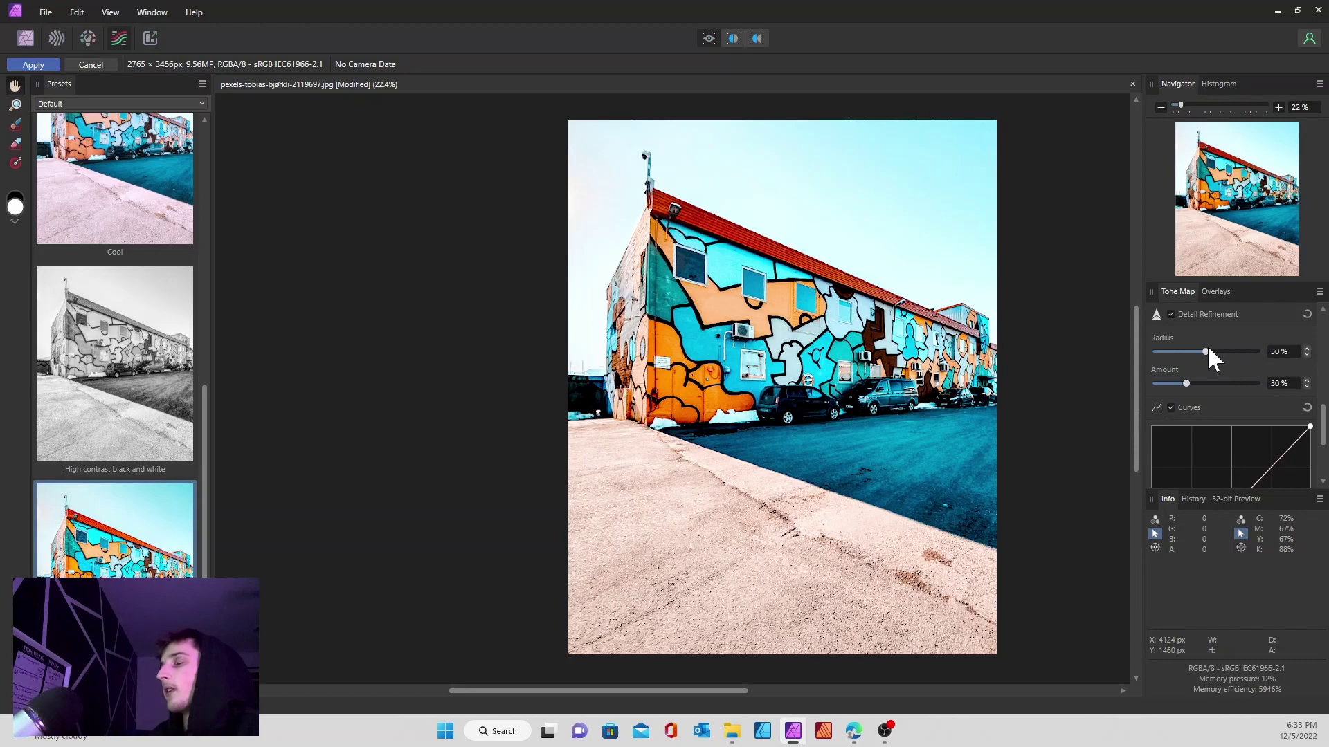
pyautogui.scroll(-2, 1214, 354)
pyautogui.scroll(3, 1211, 346)
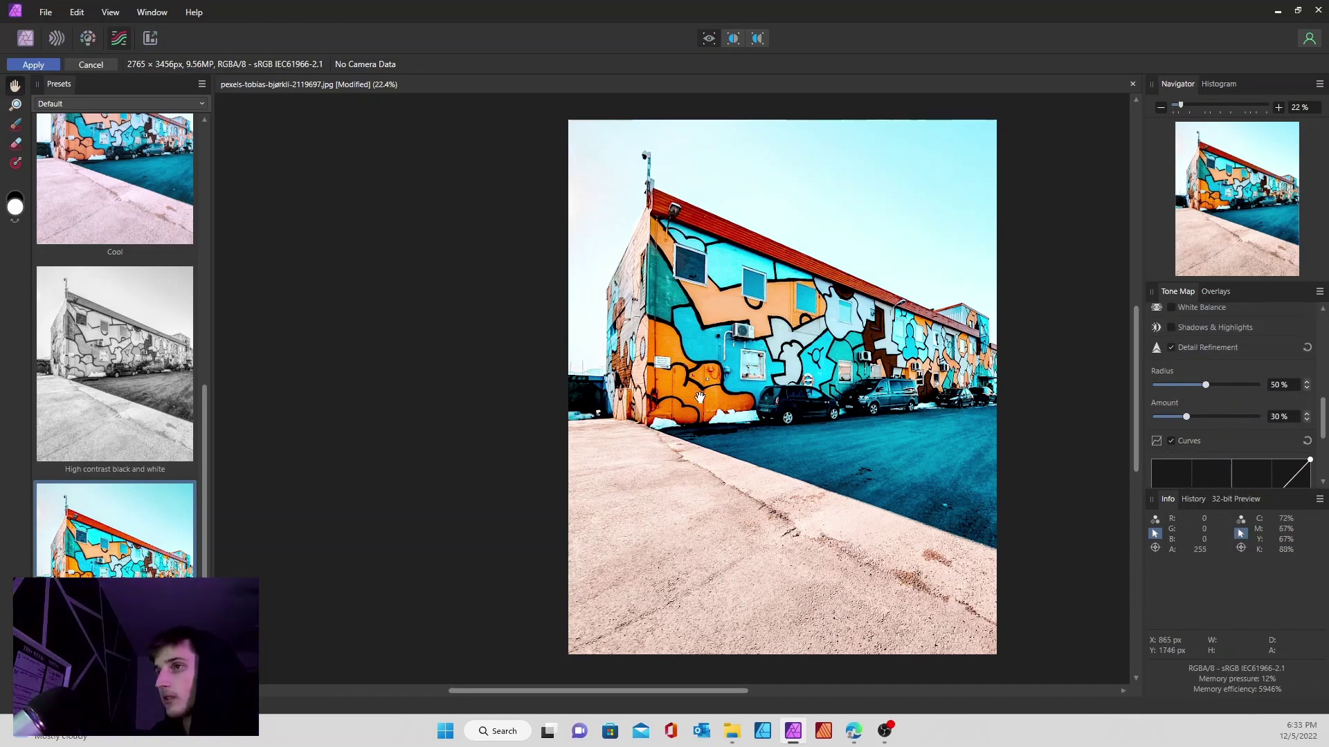
pyautogui.scroll(10, 680, 406)
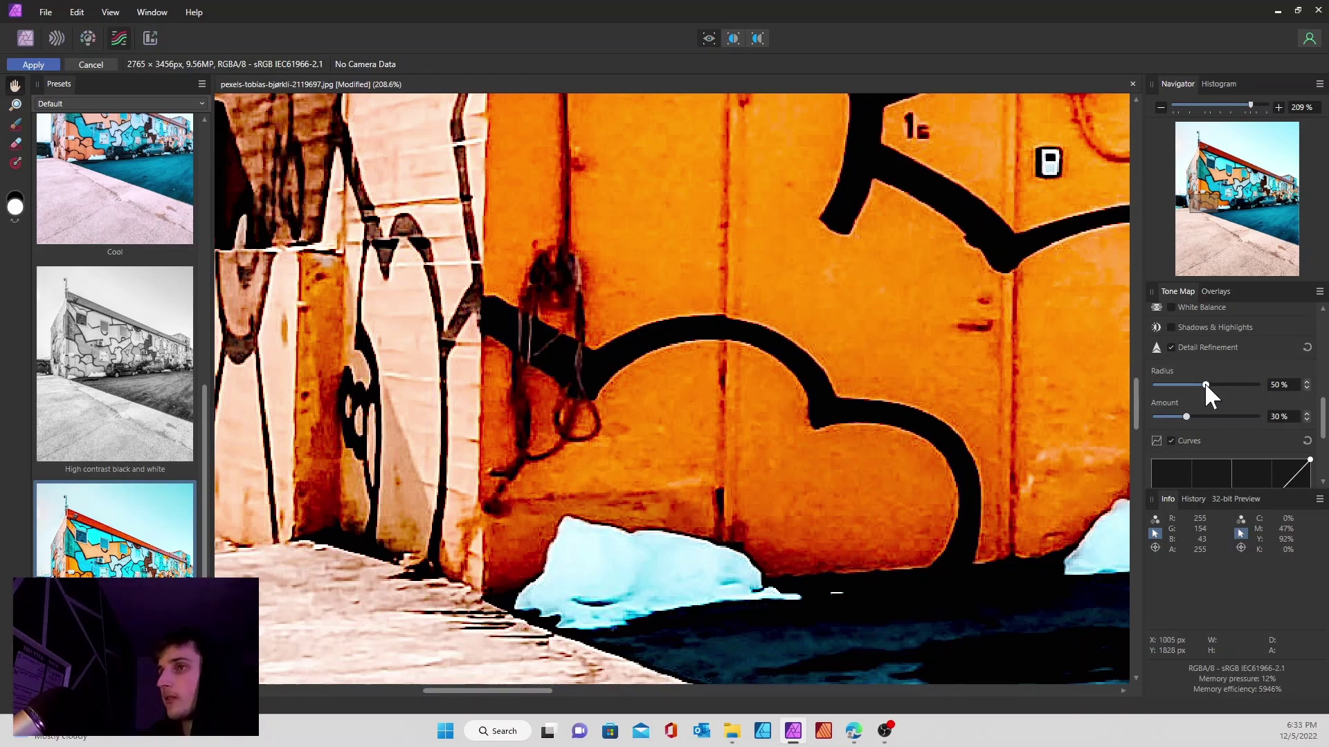
# - Try the Detail Refinement Radius up to 100% and lower Tone Compression to about 65%
pyautogui.moveTo(1204, 385); pyautogui.dragTo(1106, 384)
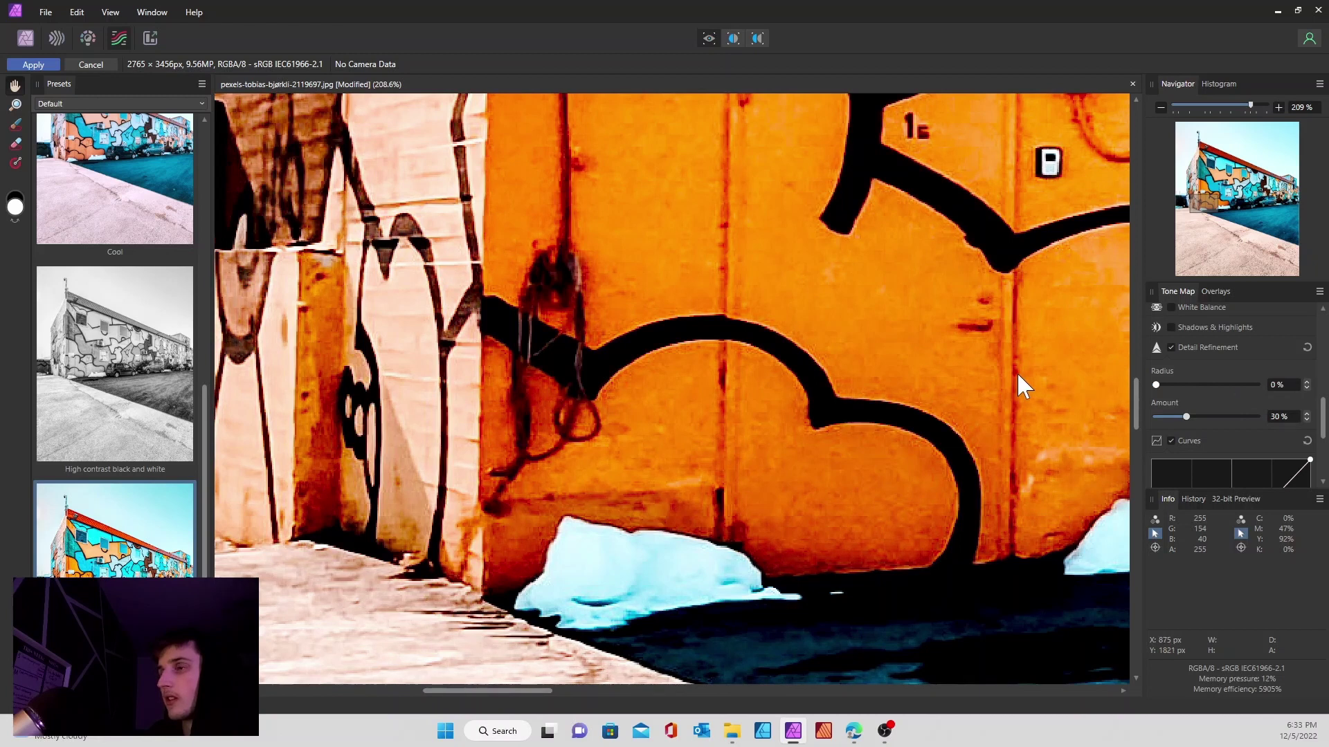
pyautogui.moveTo(1023, 386); pyautogui.dragTo(1325, 386)
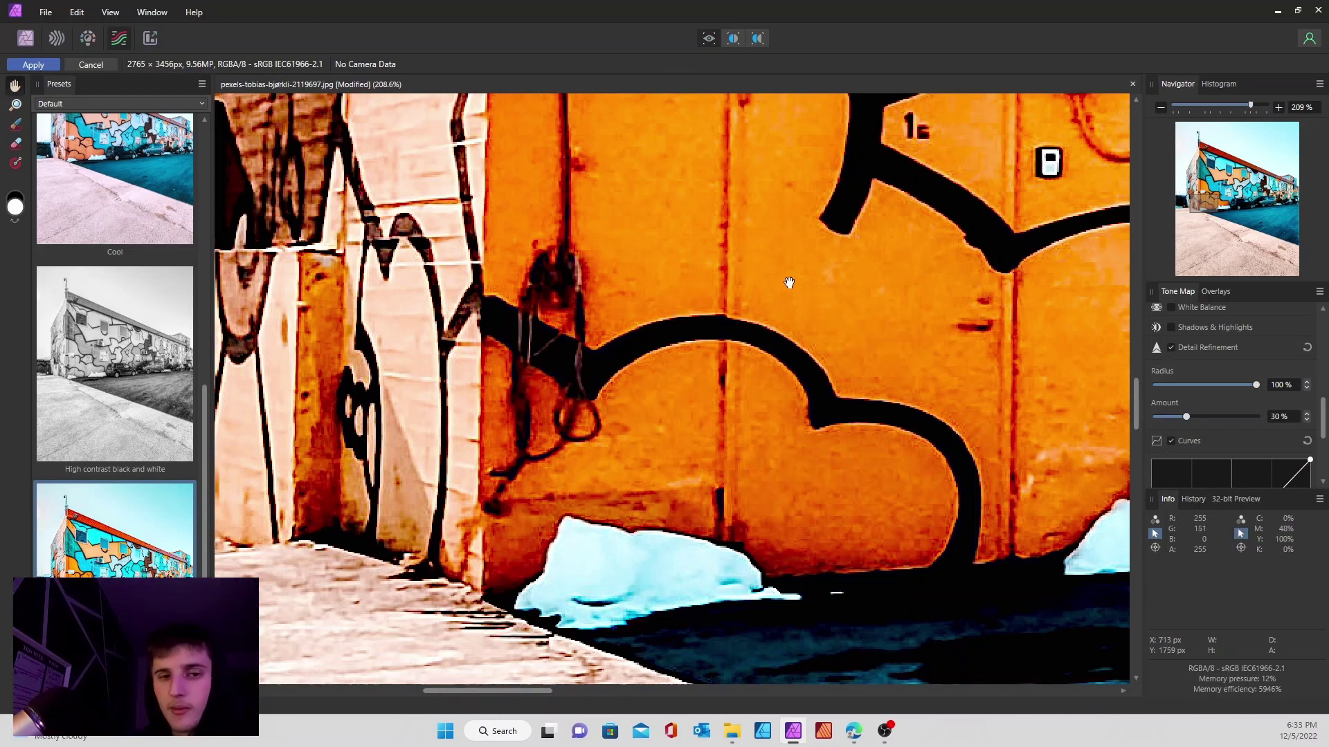
pyautogui.scroll(5, 1186, 388)
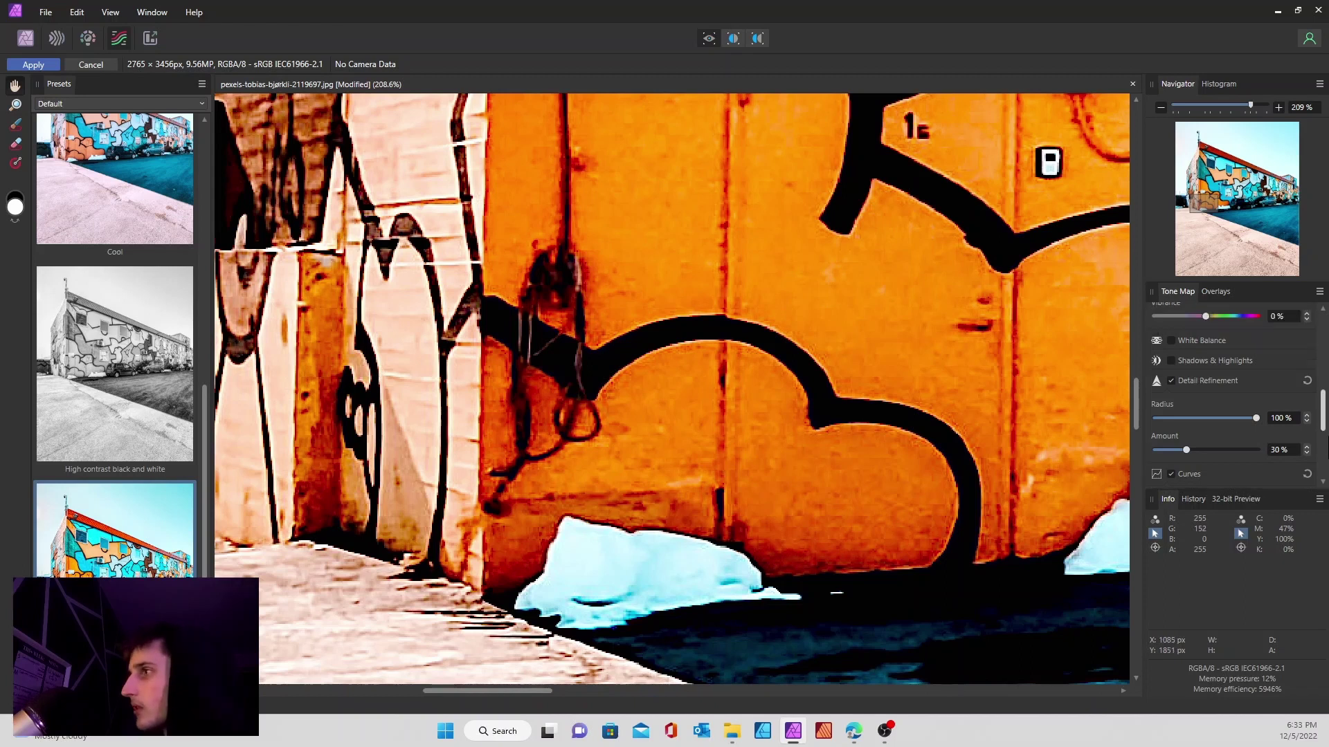
pyautogui.scroll(3, 1186, 375)
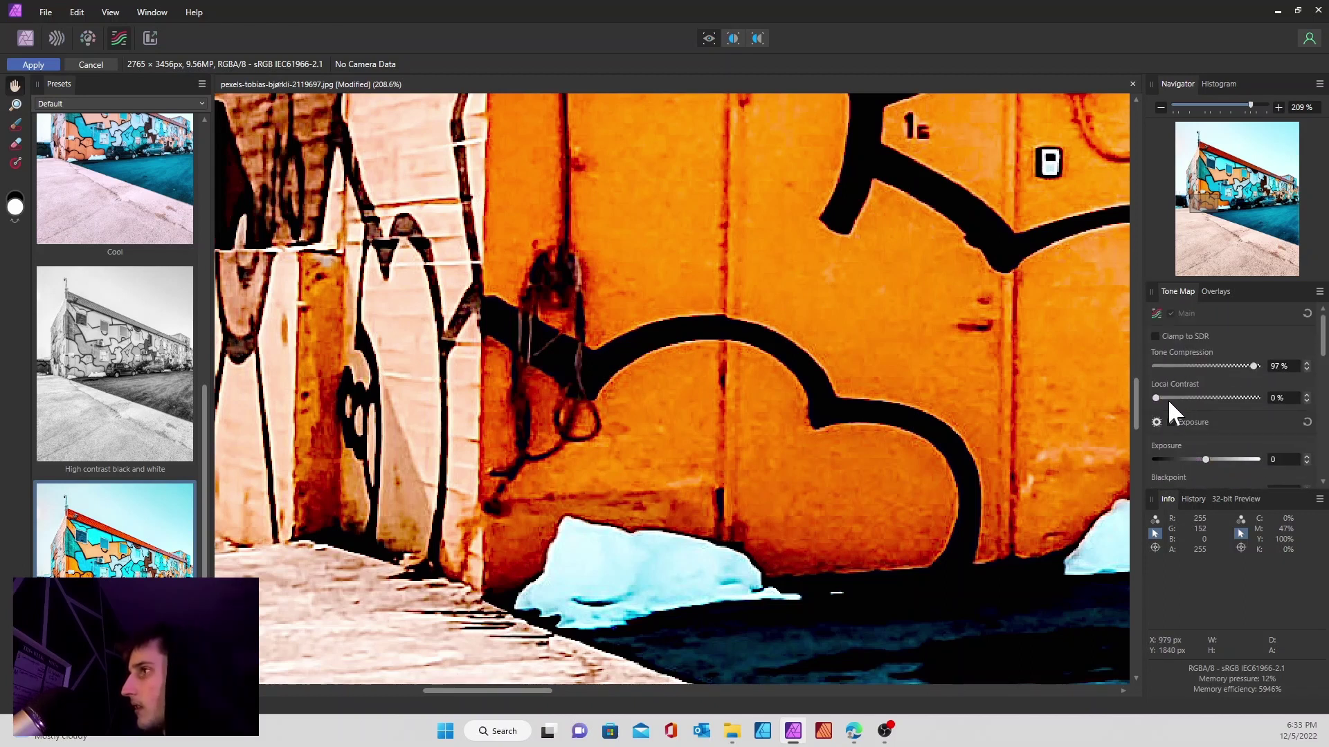
pyautogui.moveTo(1158, 396); pyautogui.dragTo(1192, 399)
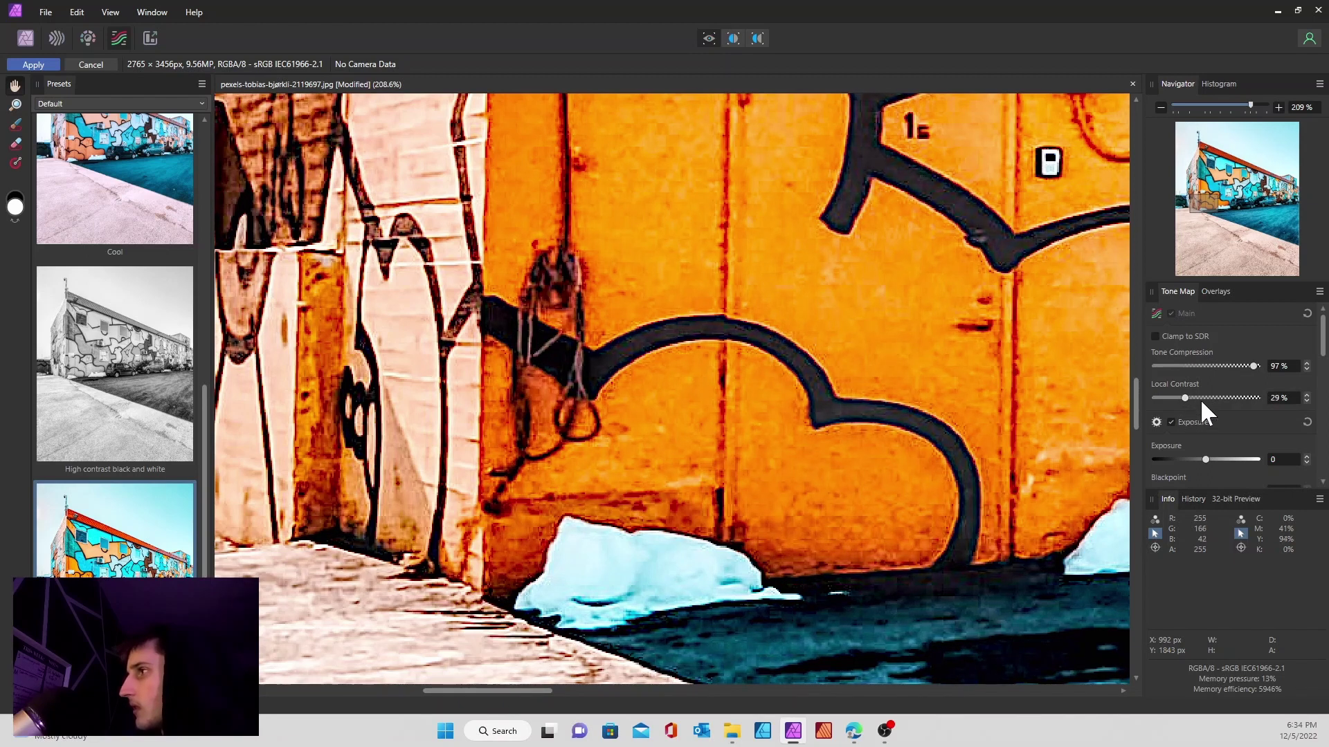
pyautogui.moveTo(1253, 379); pyautogui.dragTo(1208, 379)
pyautogui.scroll(-3, 679, 347)
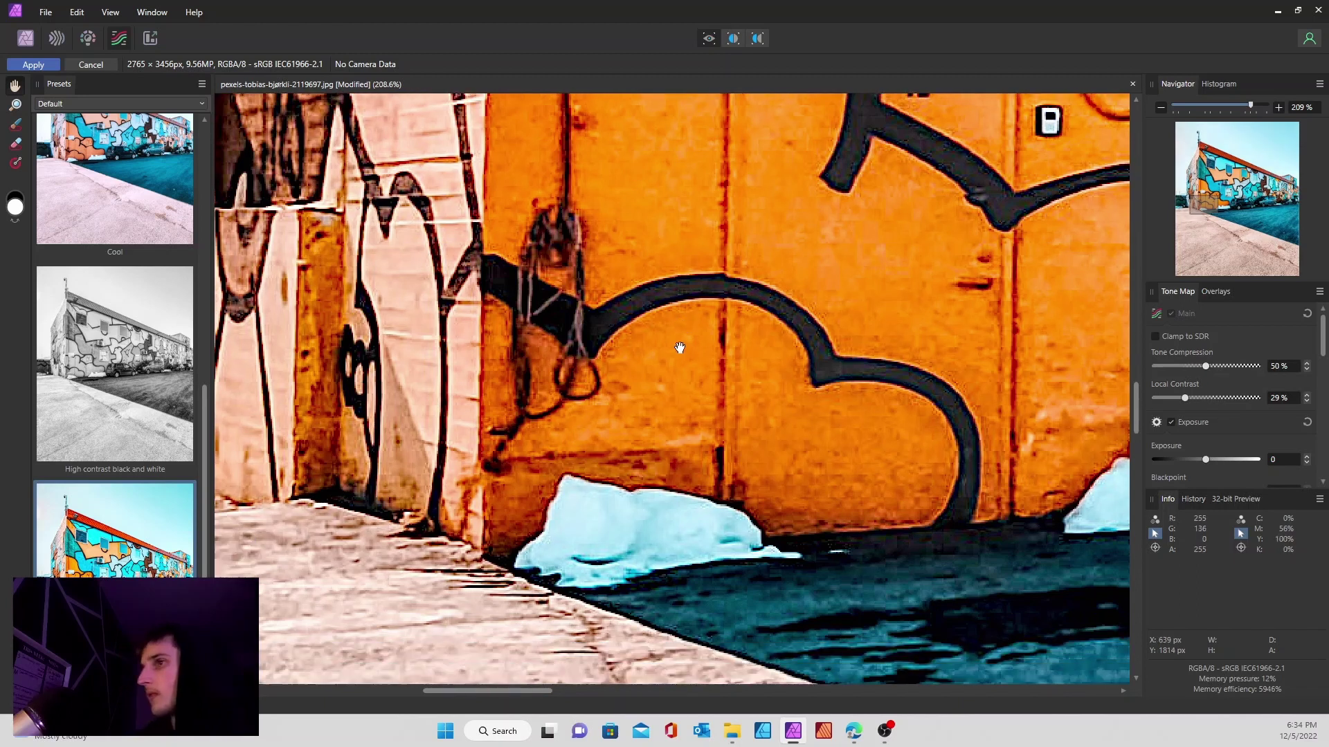
pyautogui.scroll(-5, 1243, 430)
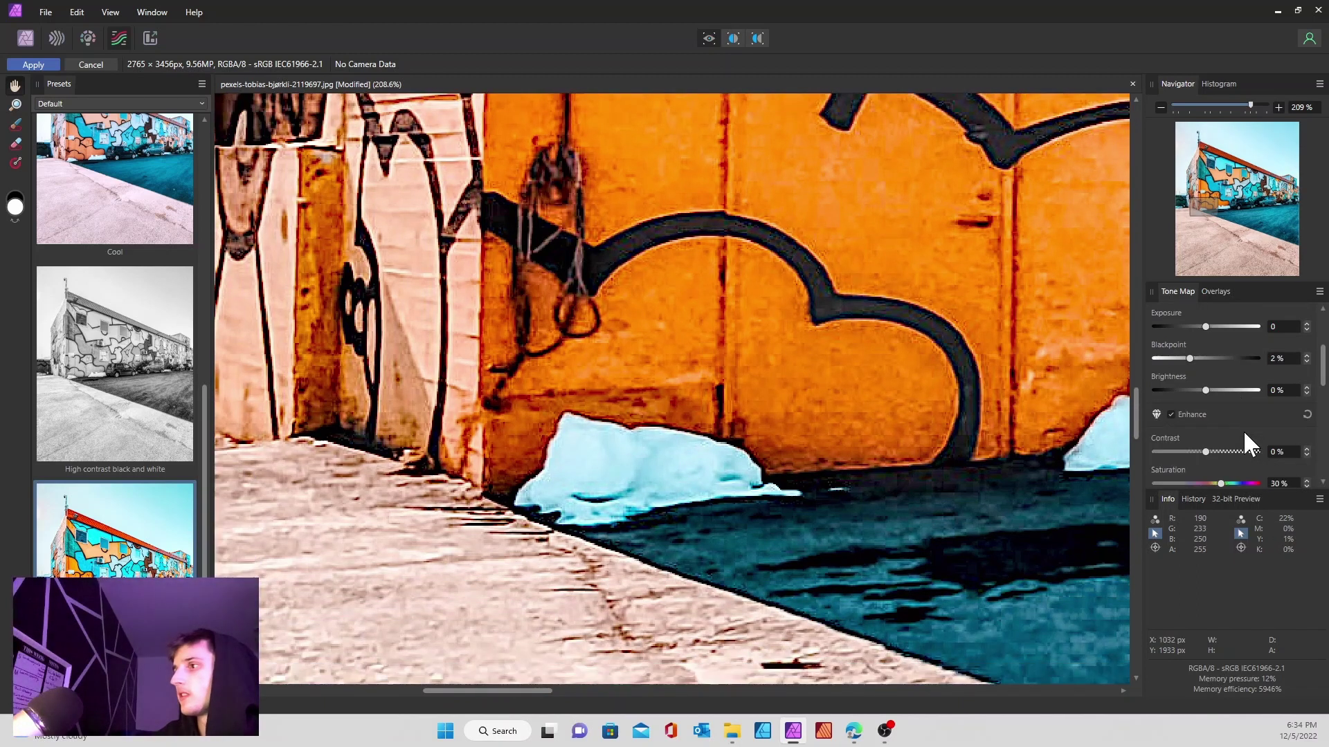
pyautogui.scroll(1, 1215, 426)
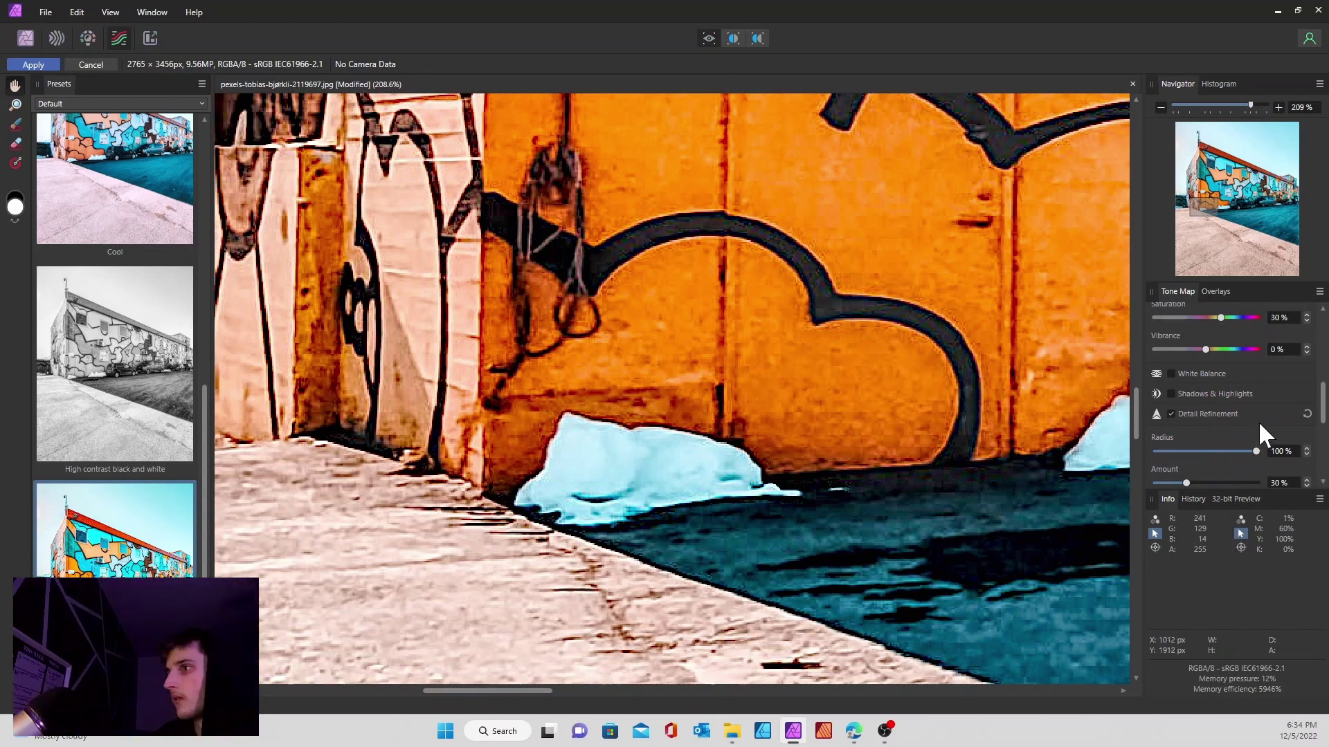
# - Settle the Detail Refinement Radius at 50% and reduce the Amount from 30% to 20%
pyautogui.moveTo(1254, 451); pyautogui.dragTo(1150, 457)
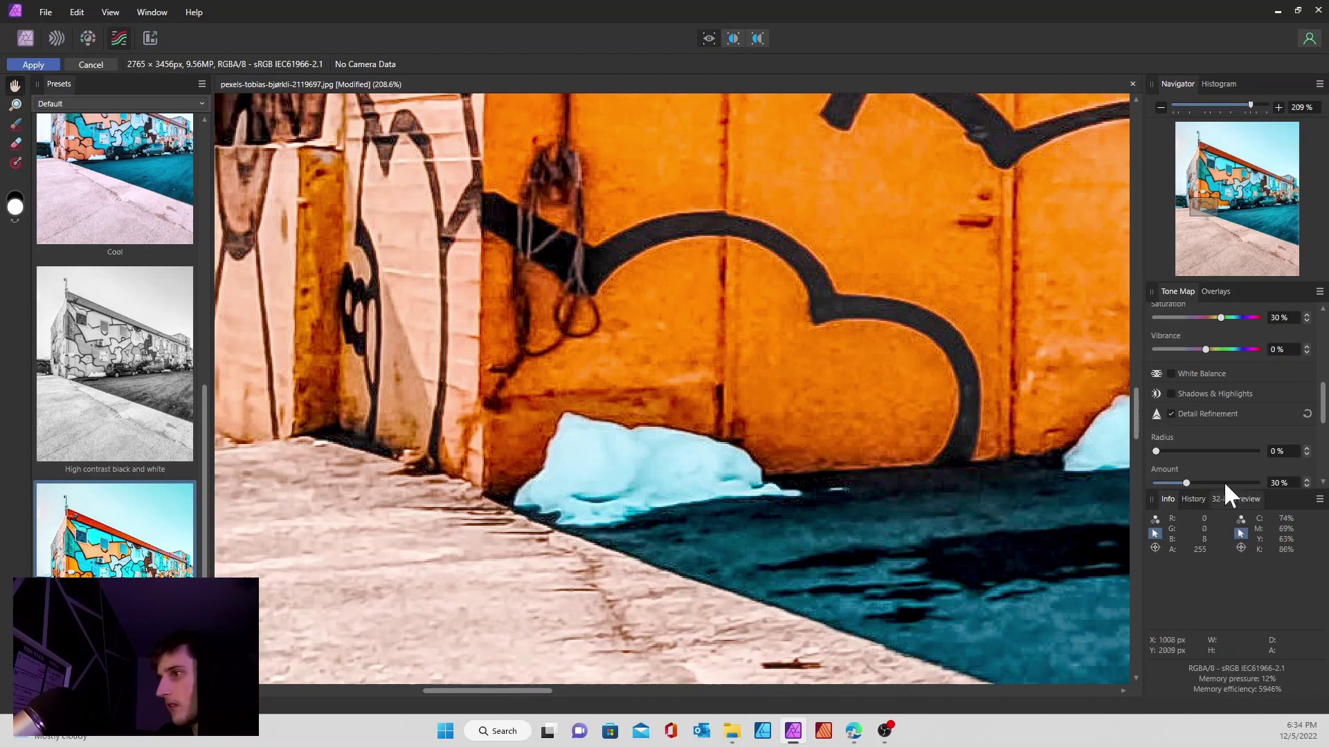
pyautogui.moveTo(1165, 451); pyautogui.dragTo(1321, 462)
pyautogui.scroll(2, 688, 270)
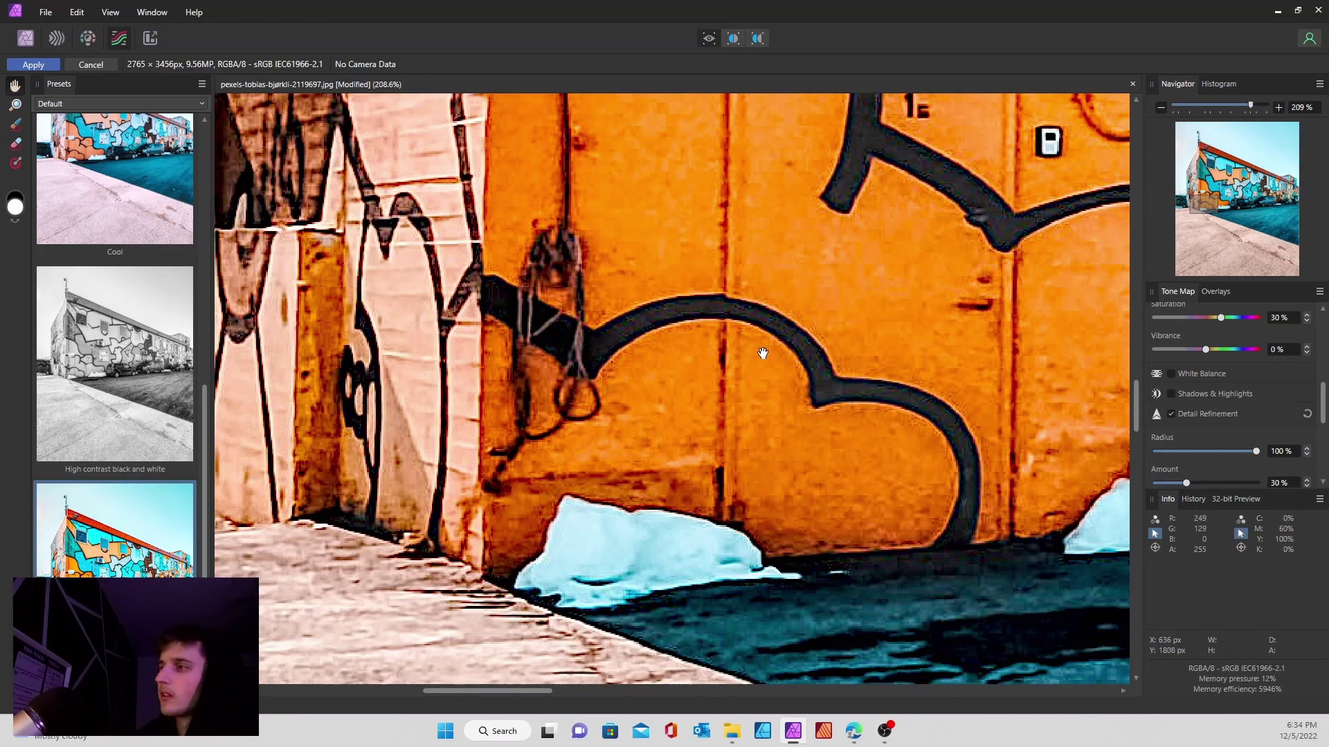
pyautogui.moveTo(1256, 453); pyautogui.dragTo(1163, 463)
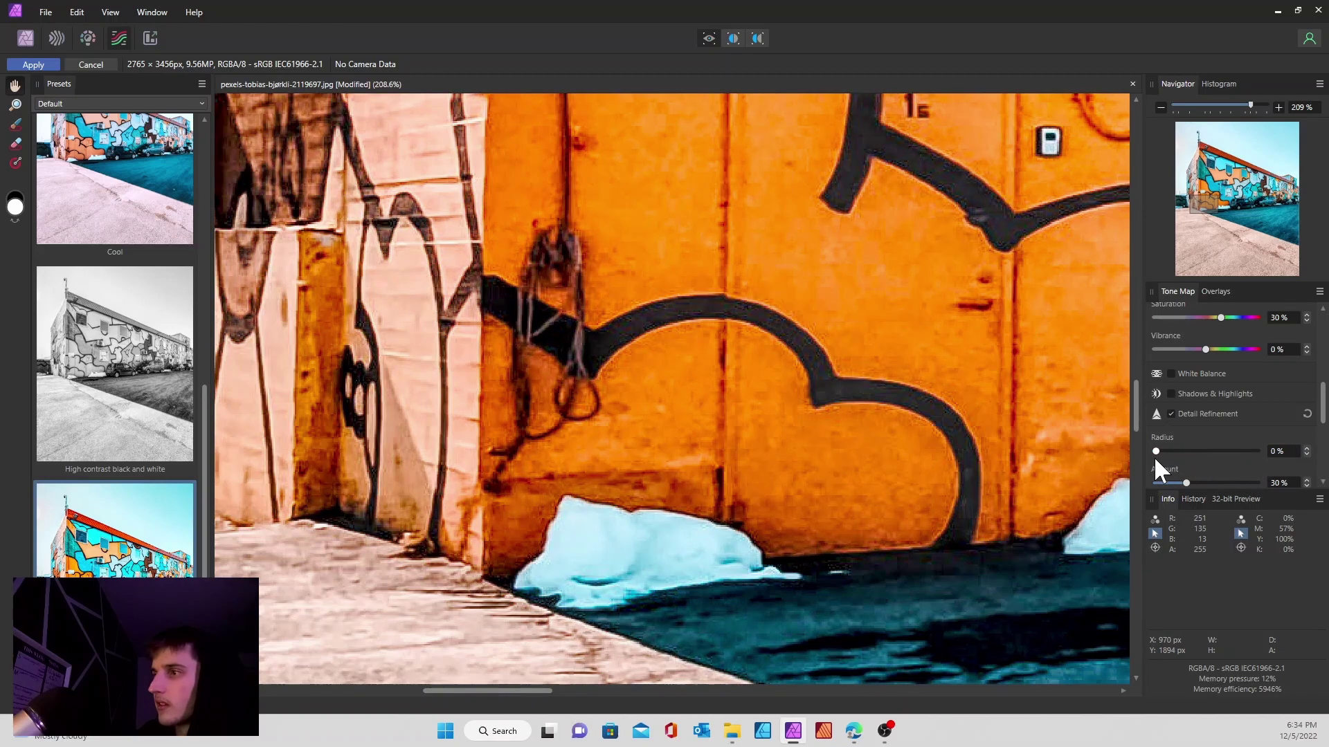
pyautogui.moveTo(1155, 458); pyautogui.dragTo(1257, 483)
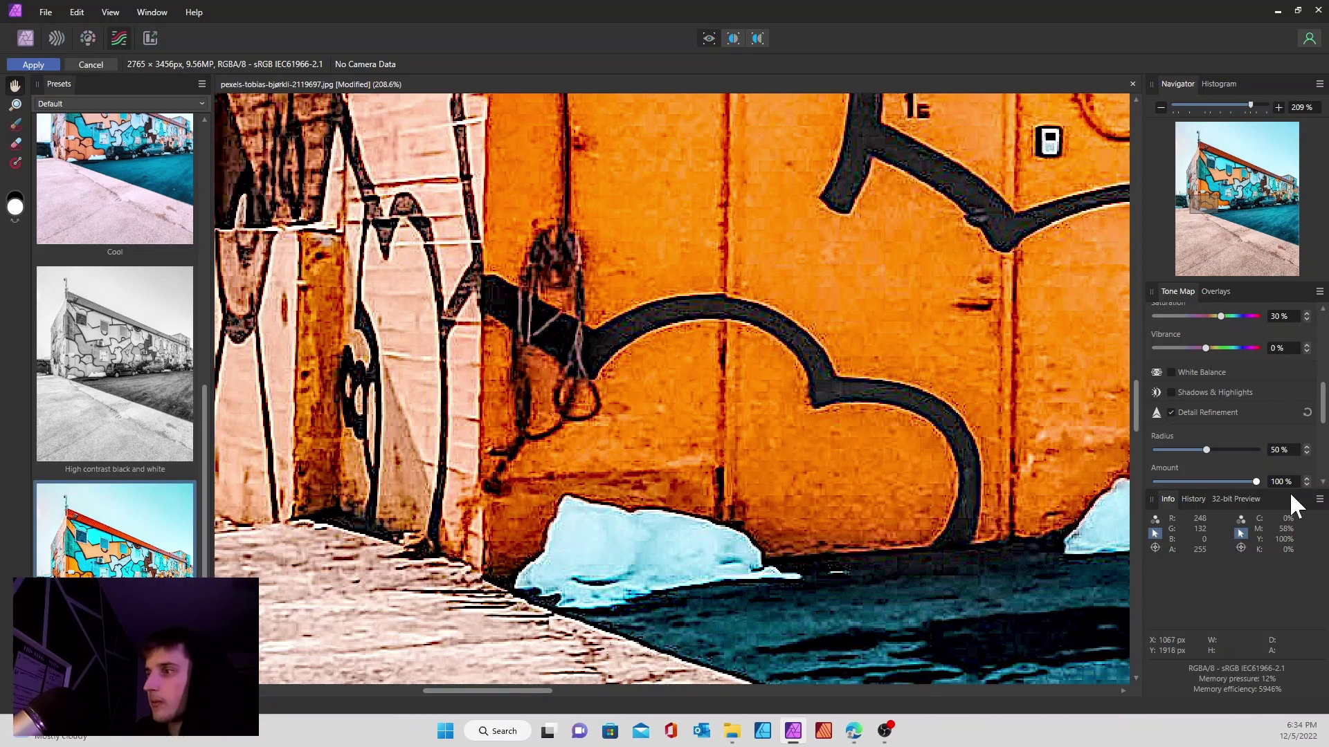
pyautogui.moveTo(1222, 489)
pyautogui.mouseDown()
pyautogui.moveTo(1198, 484)
pyautogui.moveTo(1239, 483)
pyautogui.mouseUp()
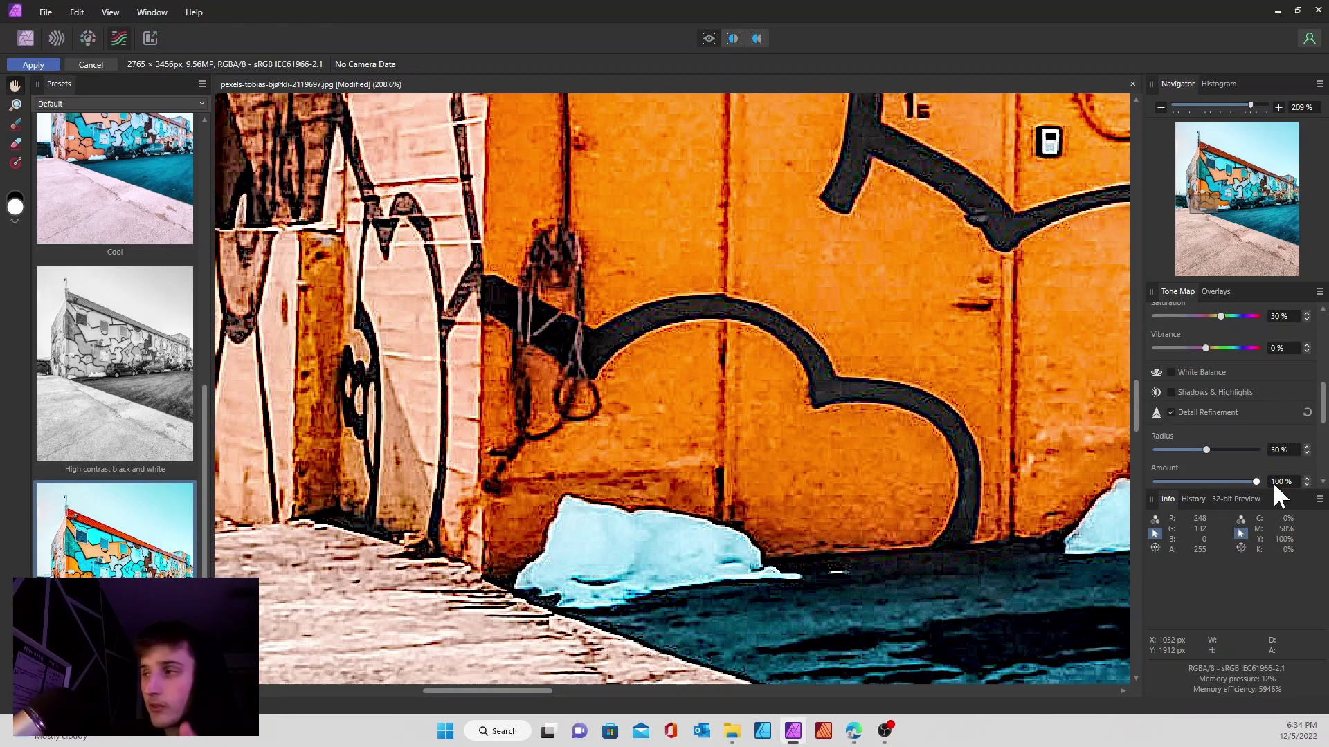
pyautogui.moveTo(1233, 484); pyautogui.dragTo(1176, 484)
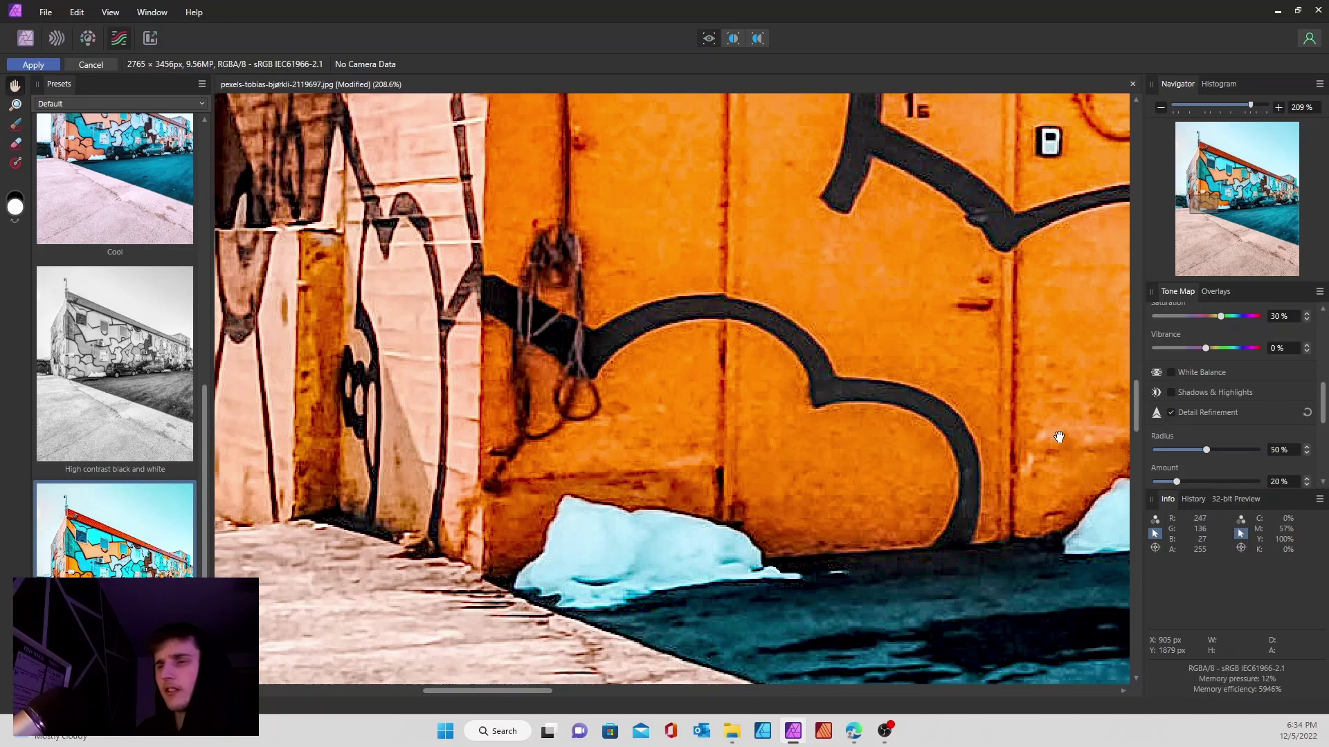
pyautogui.scroll(-2, 910, 386)
pyautogui.scroll(-6, 910, 385)
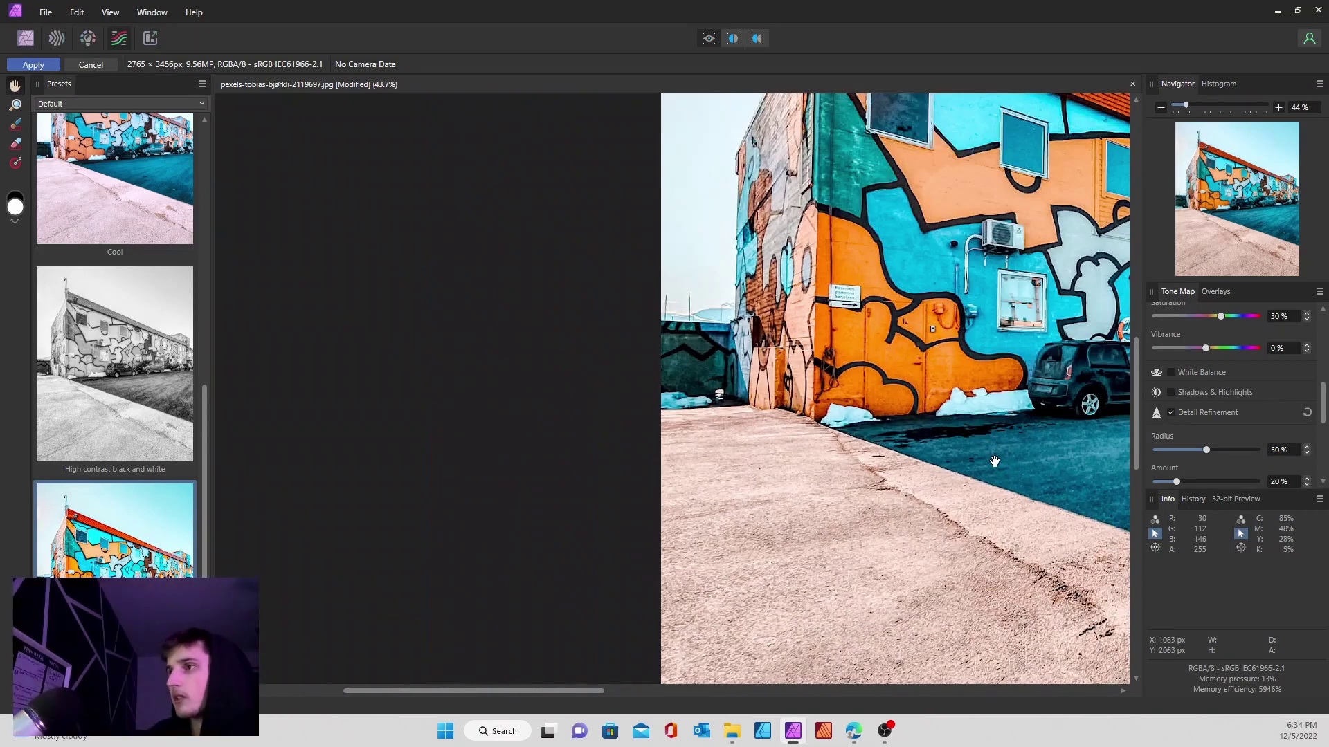
pyautogui.moveTo(574, 687); pyautogui.dragTo(697, 682)
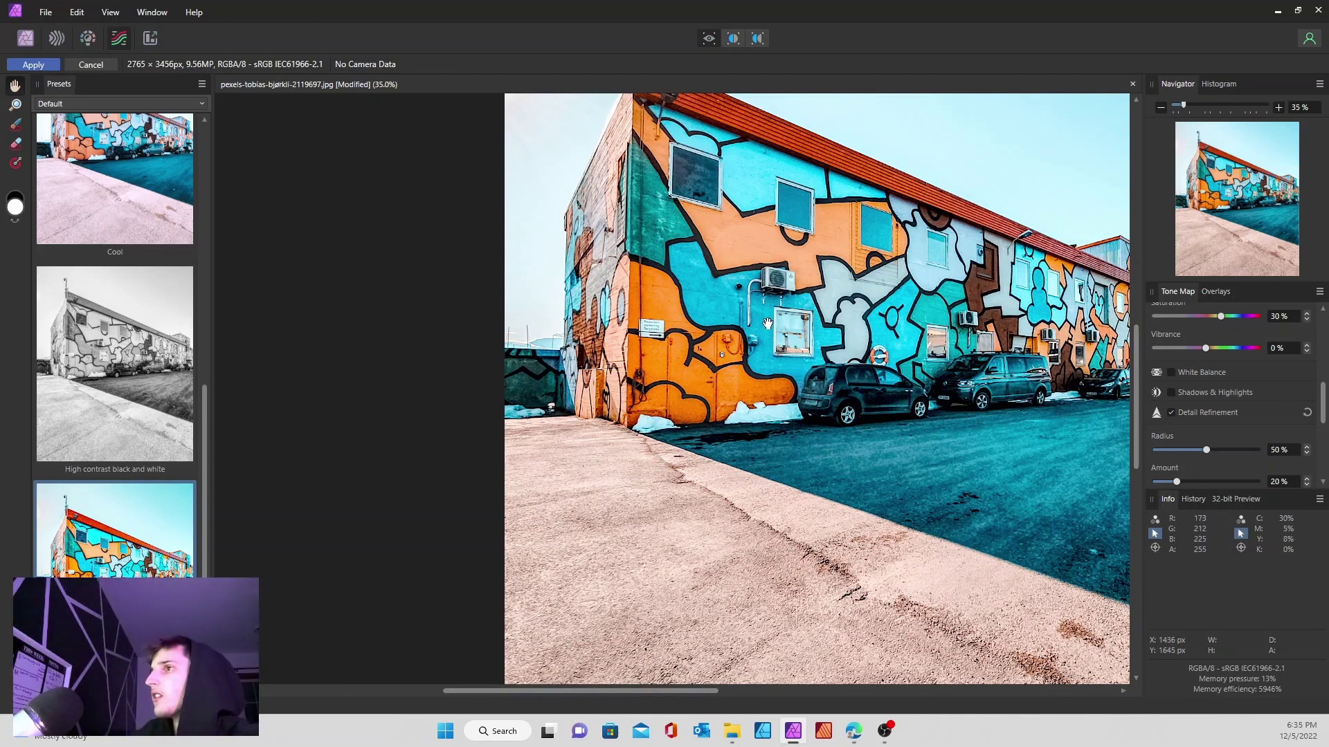
pyautogui.scroll(-5, 1260, 409)
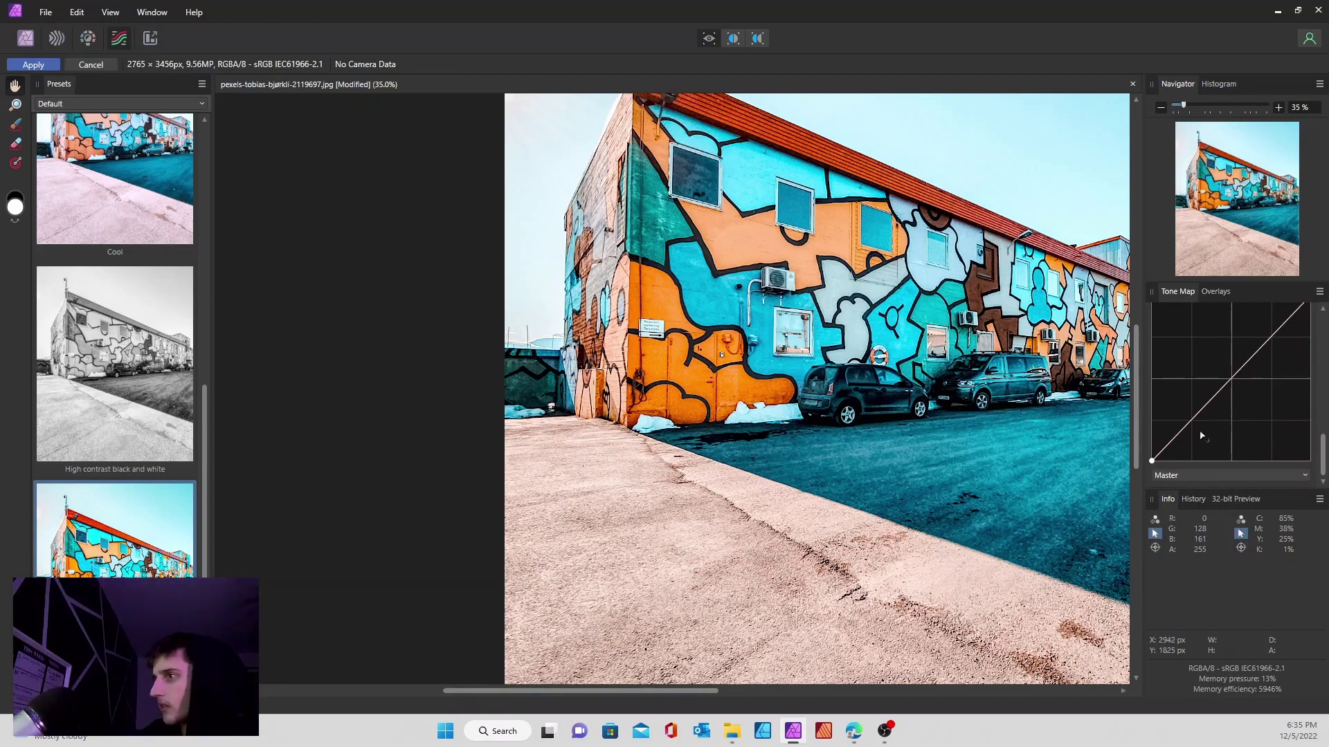
pyautogui.scroll(3, 1254, 399)
pyautogui.scroll(-4, 1247, 434)
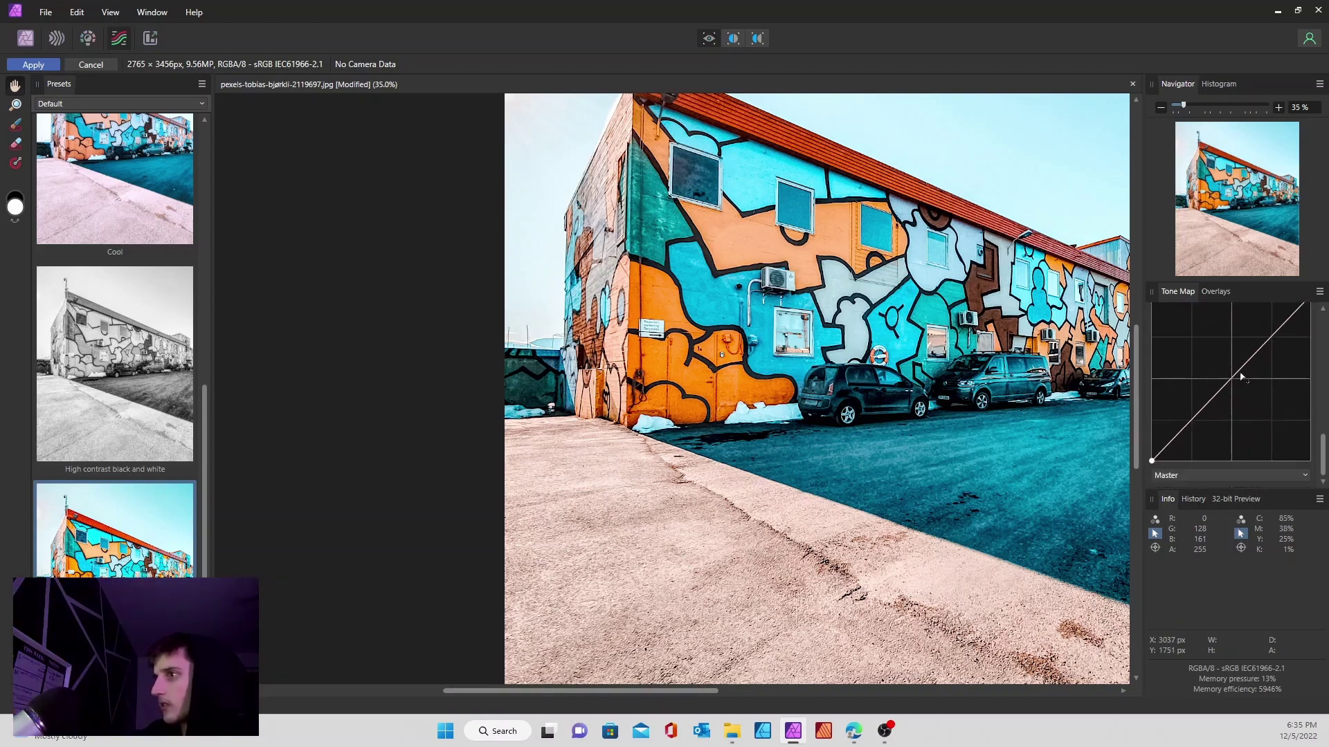
pyautogui.moveTo(1236, 384); pyautogui.dragTo(1292, 359)
pyautogui.scroll(3, 1291, 359)
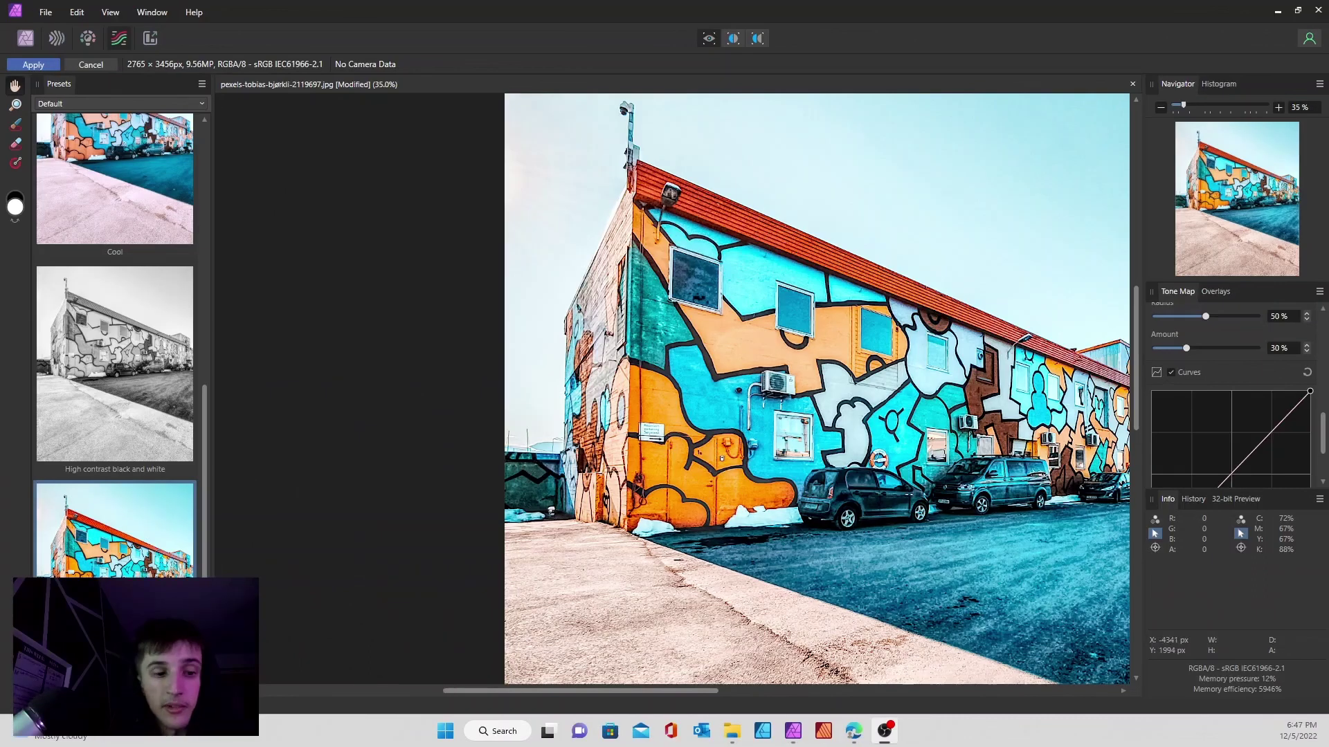
pyautogui.scroll(5, 659, 488)
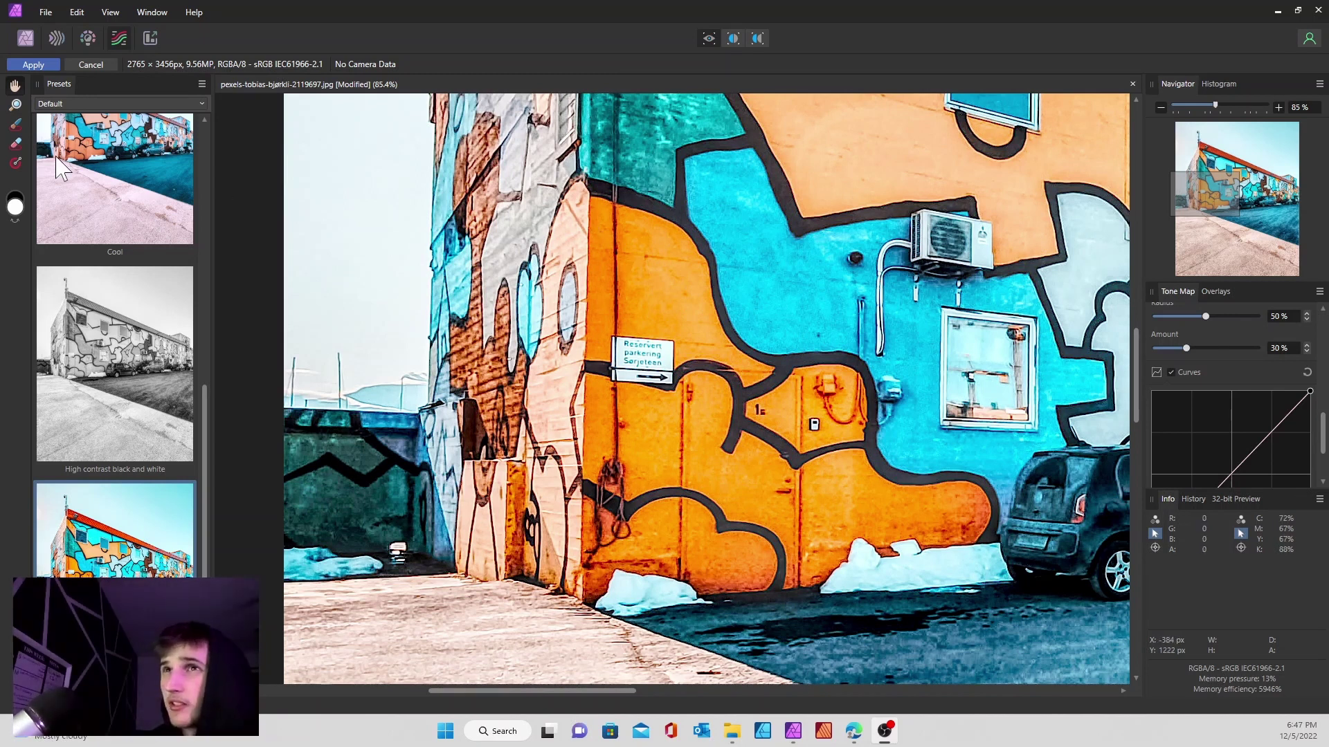
# - Select the Overlay Paint Tool and shrink the brush to 83.7 px for painting the orange wall
pyautogui.click(16, 126)
pyautogui.moveTo(589, 310)
pyautogui.mouseDown()
pyautogui.moveTo(640, 334)
pyautogui.moveTo(644, 276)
pyautogui.moveTo(620, 241)
pyautogui.moveTo(620, 453)
pyautogui.moveTo(672, 481)
pyautogui.moveTo(733, 479)
pyautogui.moveTo(714, 432)
pyautogui.moveTo(685, 446)
pyautogui.moveTo(729, 456)
pyautogui.moveTo(650, 450)
pyautogui.moveTo(772, 501)
pyautogui.moveTo(773, 527)
pyautogui.moveTo(748, 505)
pyautogui.moveTo(725, 534)
pyautogui.moveTo(608, 512)
pyautogui.moveTo(606, 587)
pyautogui.moveTo(688, 552)
pyautogui.moveTo(667, 550)
pyautogui.moveTo(663, 576)
pyautogui.moveTo(745, 583)
pyautogui.moveTo(791, 575)
pyautogui.moveTo(798, 539)
pyautogui.moveTo(761, 556)
pyautogui.moveTo(882, 531)
pyautogui.moveTo(886, 545)
pyautogui.moveTo(888, 527)
pyautogui.moveTo(954, 540)
pyautogui.moveTo(978, 525)
pyautogui.moveTo(976, 486)
pyautogui.moveTo(953, 490)
pyautogui.moveTo(955, 512)
pyautogui.moveTo(916, 494)
pyautogui.moveTo(883, 504)
pyautogui.moveTo(939, 502)
pyautogui.moveTo(875, 481)
pyautogui.moveTo(609, 200)
pyautogui.moveTo(643, 277)
pyautogui.moveTo(658, 409)
pyautogui.moveTo(638, 435)
pyautogui.moveTo(688, 367)
pyautogui.moveTo(758, 432)
pyautogui.moveTo(840, 460)
pyautogui.moveTo(816, 429)
pyautogui.moveTo(747, 394)
pyautogui.moveTo(838, 408)
pyautogui.moveTo(770, 417)
pyautogui.moveTo(727, 547)
pyautogui.moveTo(609, 443)
pyautogui.moveTo(589, 543)
pyautogui.moveTo(607, 346)
pyautogui.moveTo(666, 260)
pyautogui.moveTo(689, 273)
pyautogui.moveTo(725, 368)
pyautogui.mouseUp()
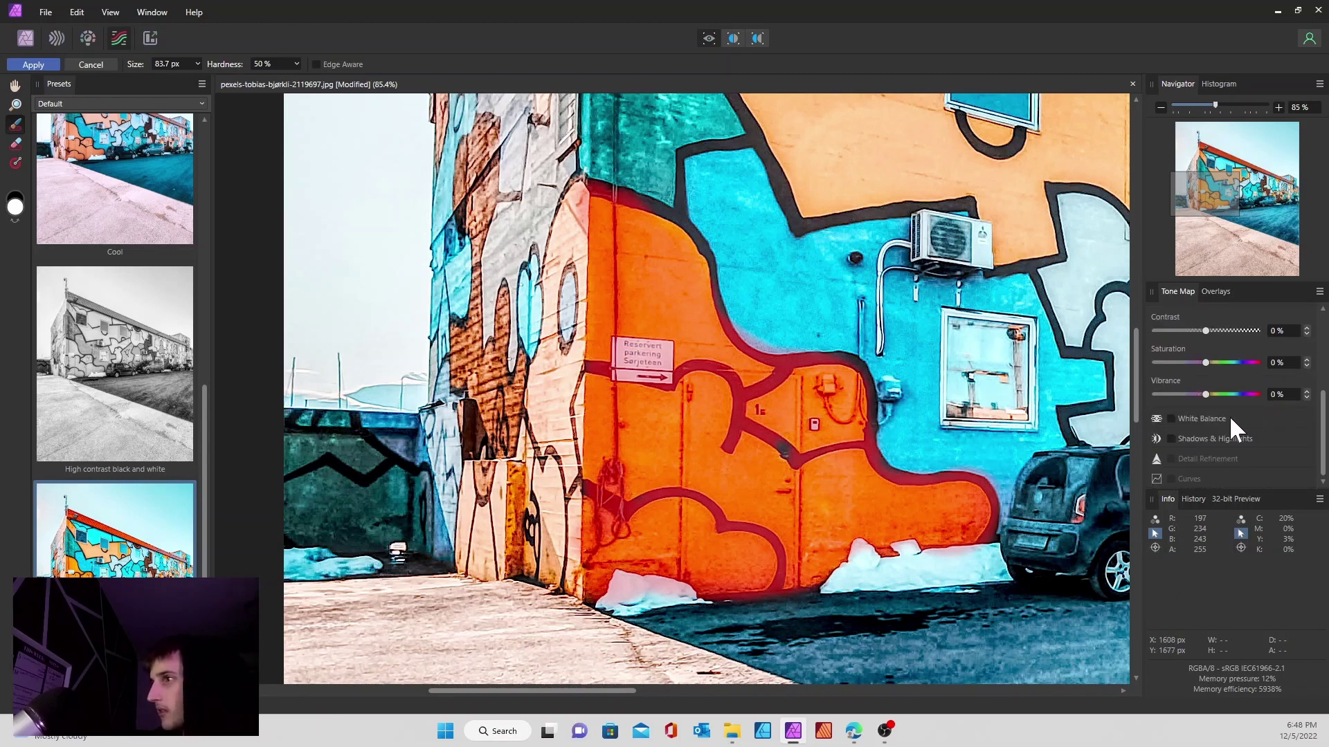
# - Give the overlay -100% Saturation and enable Shadows & Highlights at -55% Shadows and 56% Highlights
pyautogui.scroll(2, 1231, 423)
pyautogui.moveTo(1205, 429); pyautogui.dragTo(1160, 432)
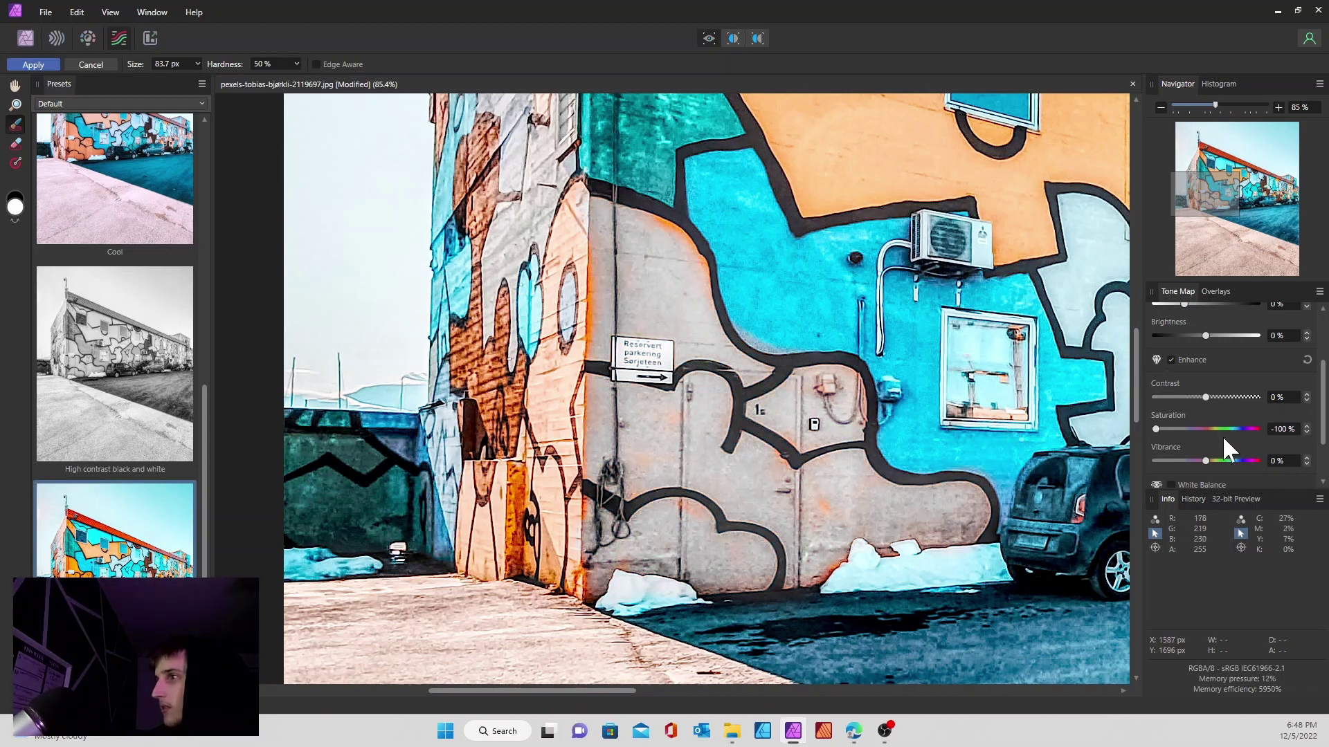
pyautogui.scroll(-2, 1222, 434)
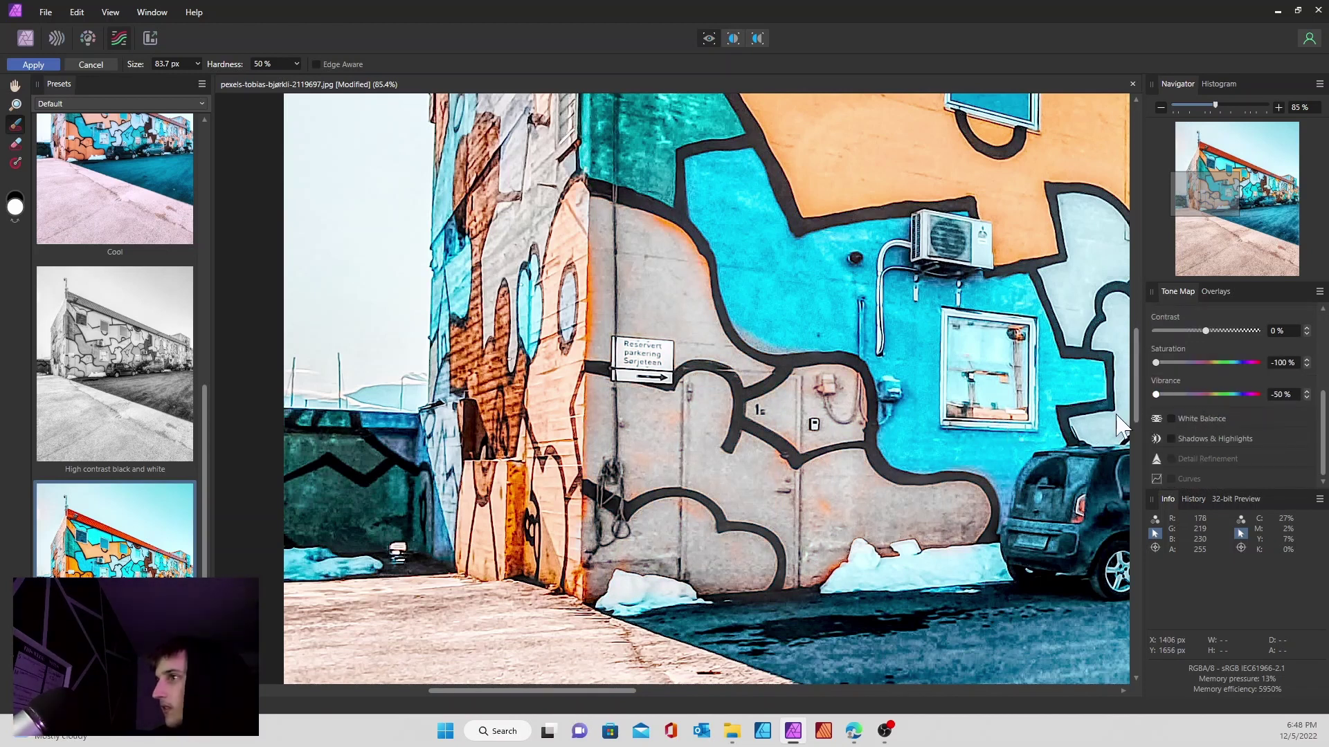
pyautogui.click(1229, 436)
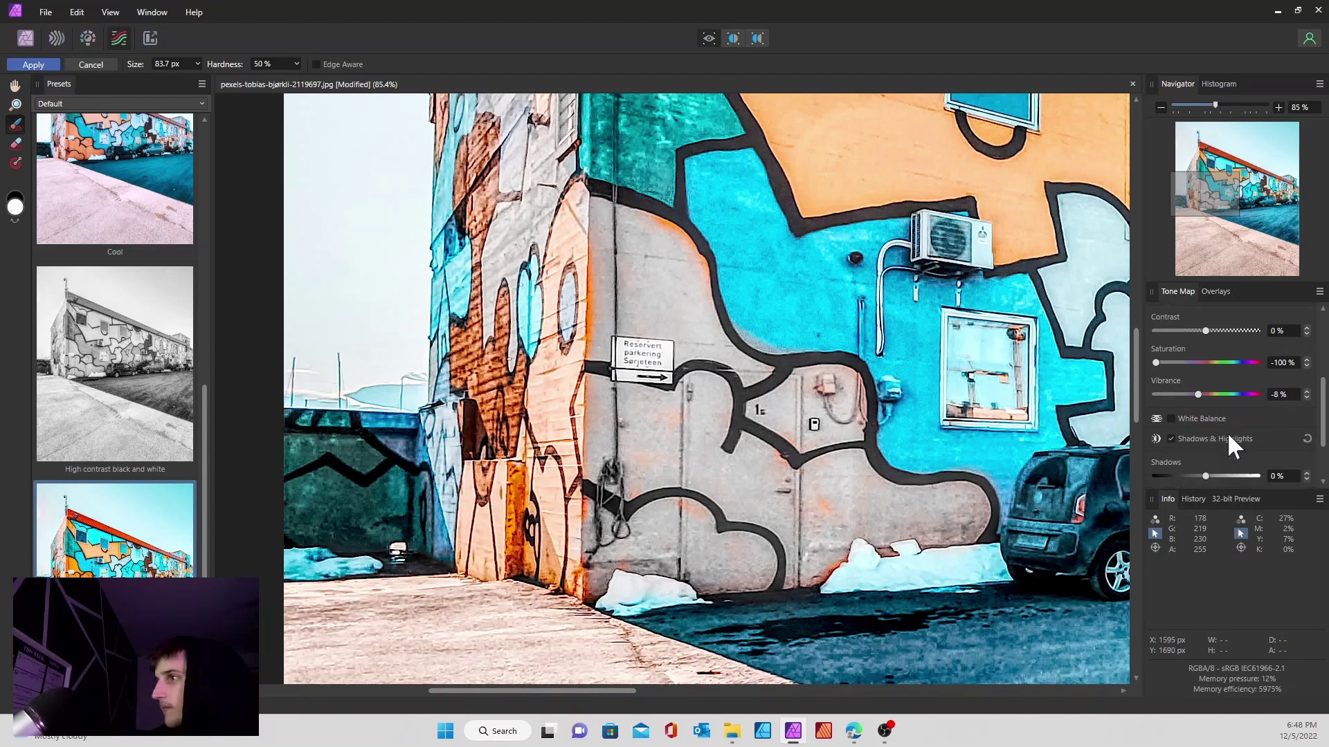
pyautogui.scroll(-2, 1211, 474)
pyautogui.click(1226, 435)
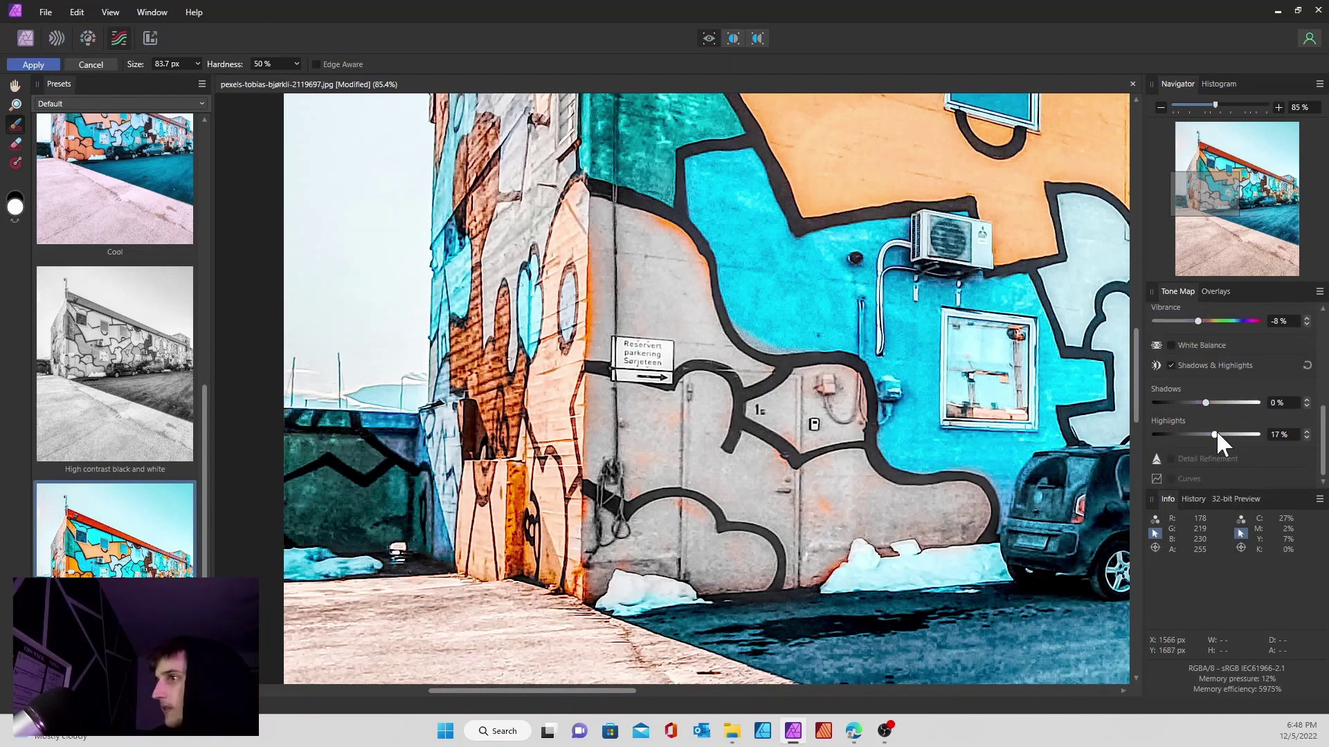
pyautogui.click(1201, 435)
pyautogui.scroll(-10, 1228, 402)
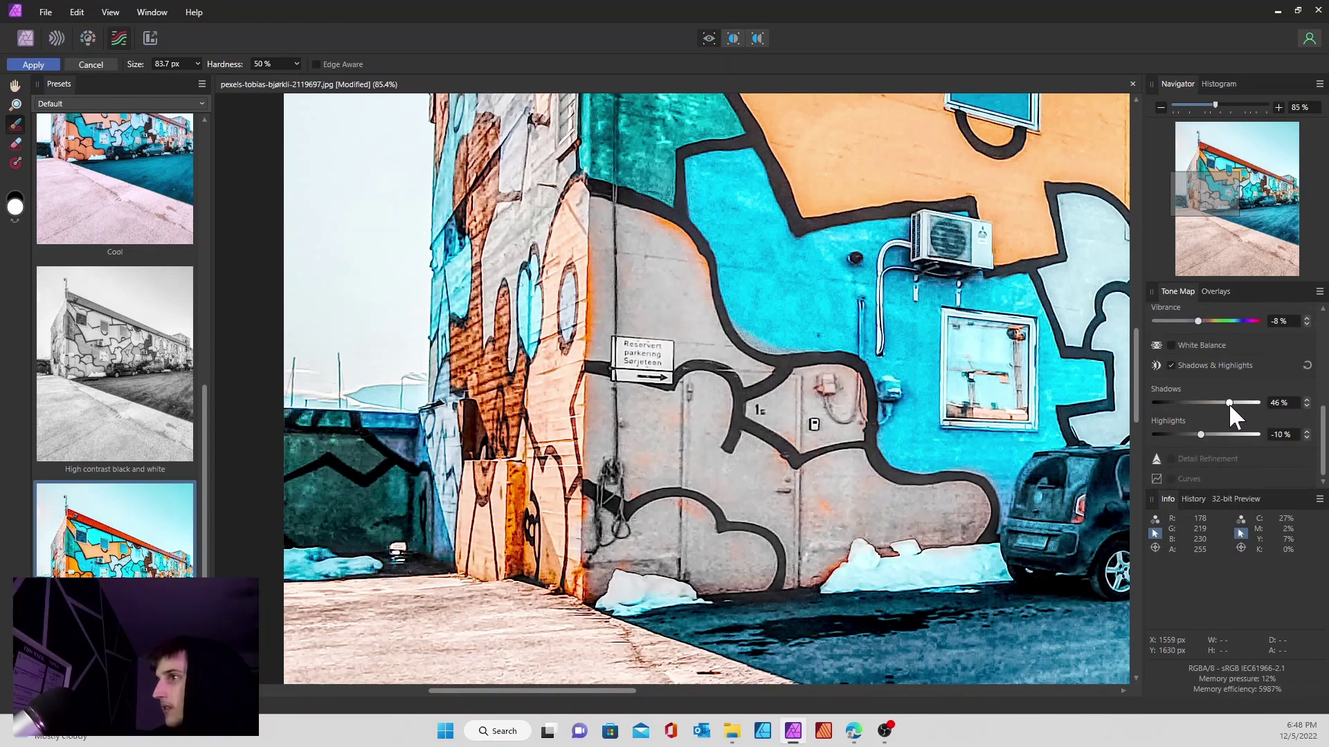
pyautogui.moveTo(1197, 435); pyautogui.dragTo(1235, 435)
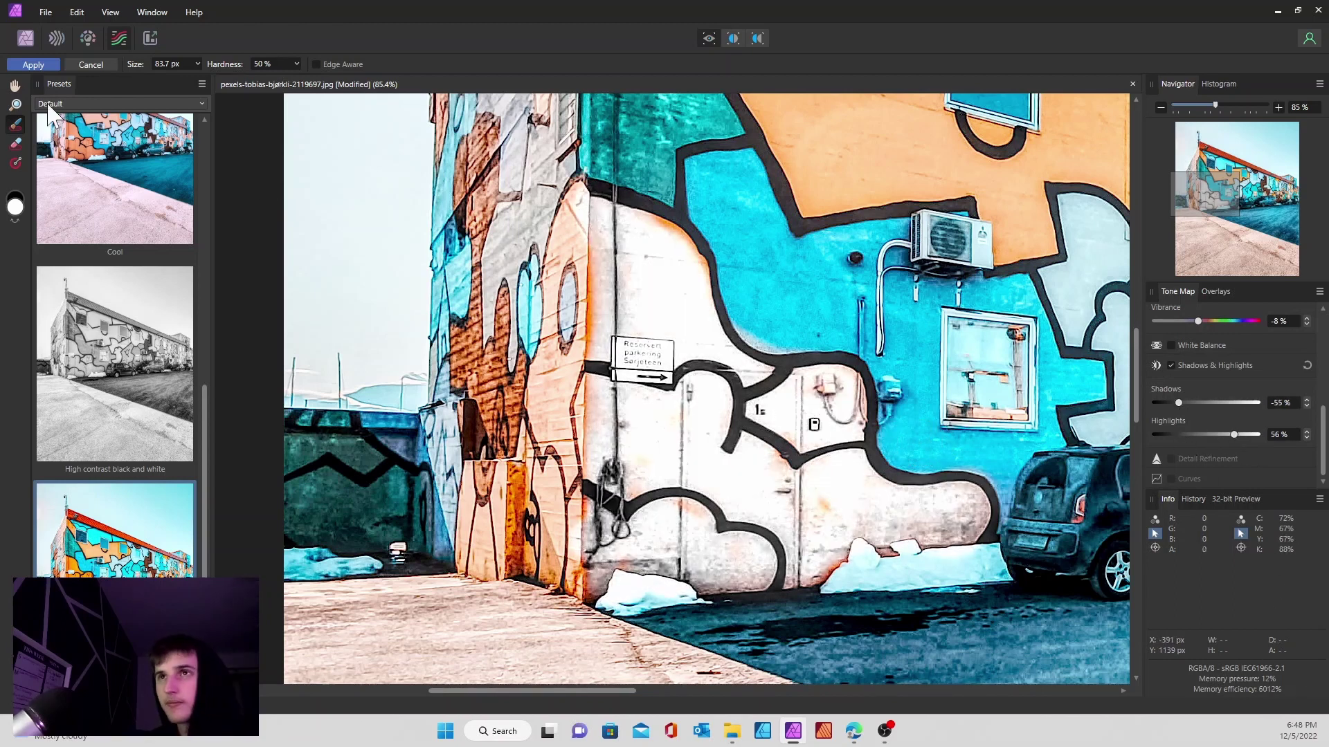
# - Apply the tone map and zoom and pan around the photo to inspect the whitened corner wall
pyautogui.click(33, 65)
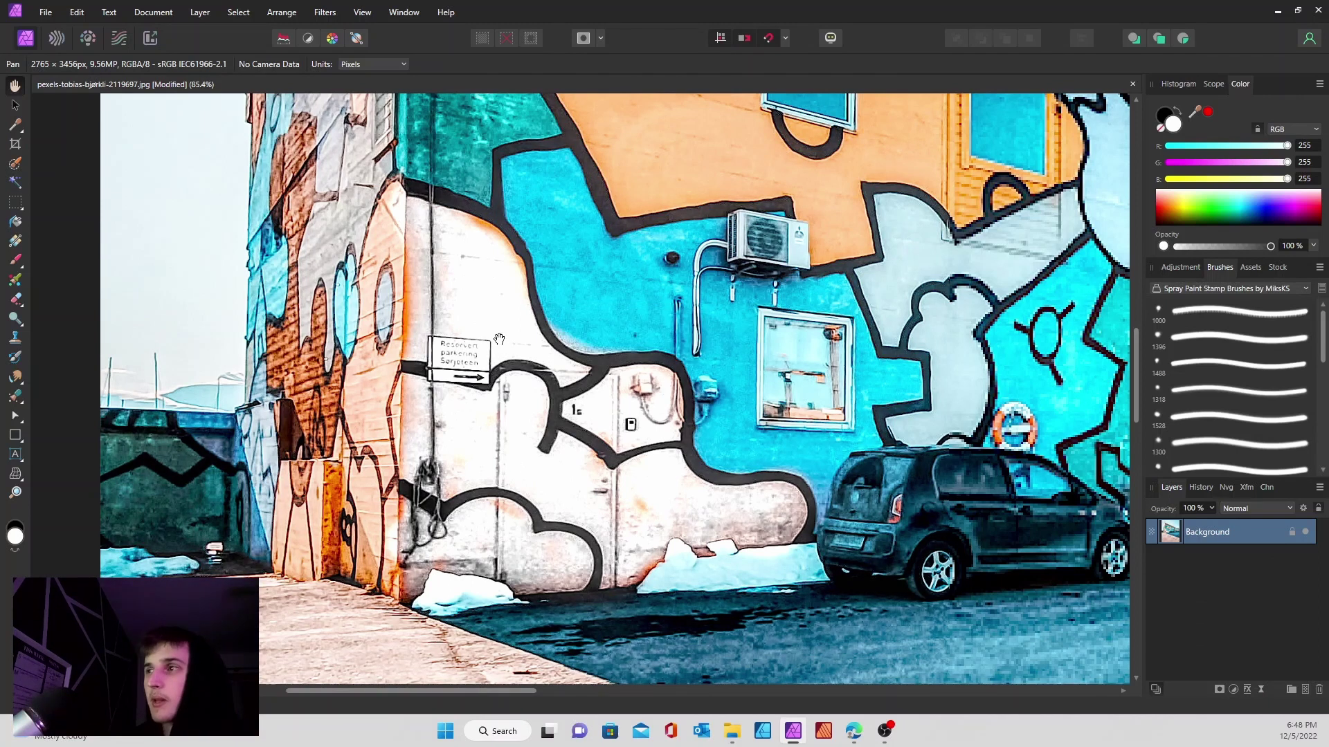
pyautogui.scroll(-6, 834, 219)
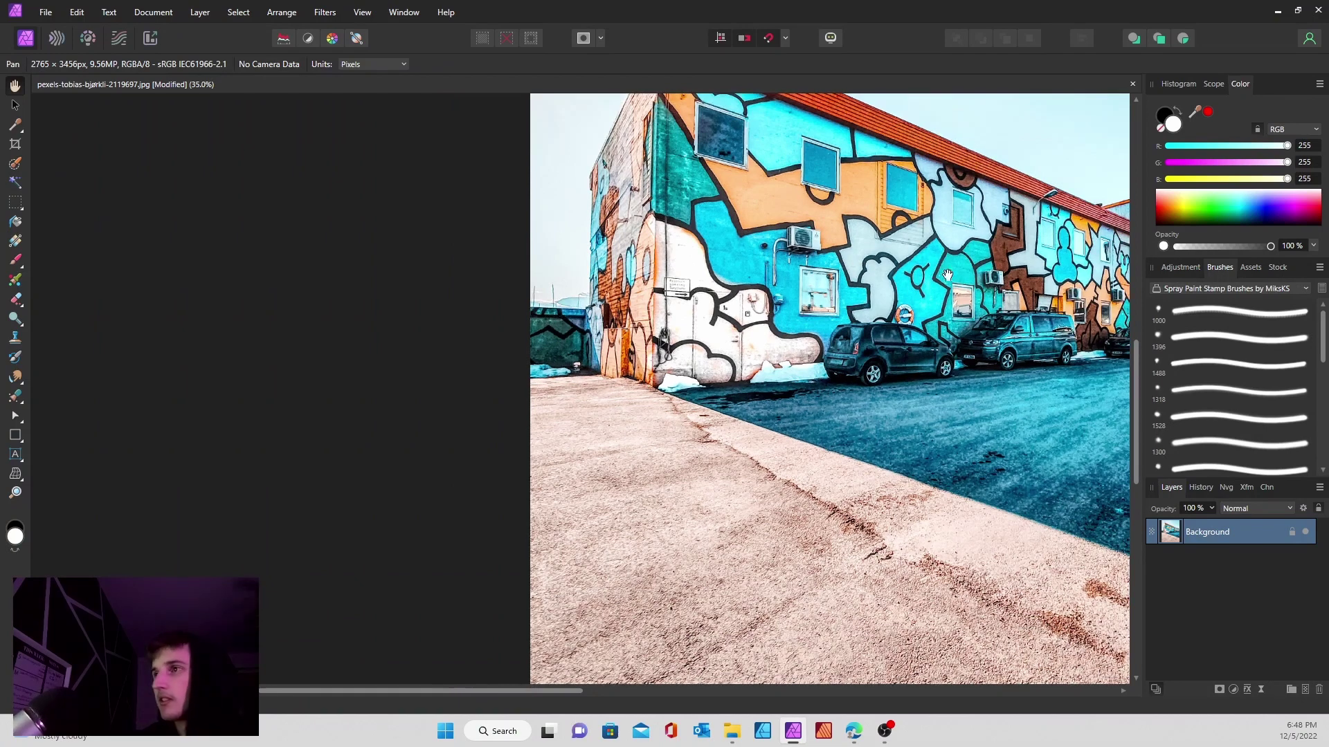
pyautogui.scroll(5, 796, 332)
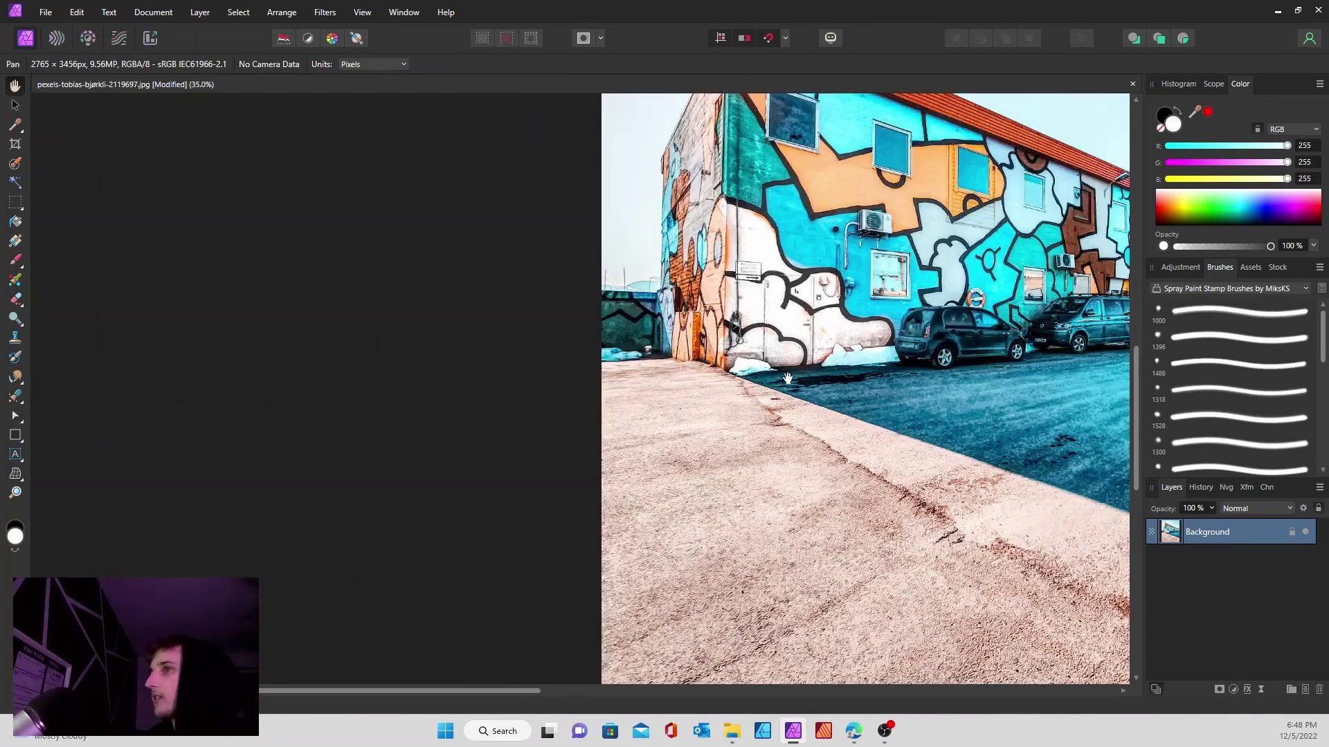
pyautogui.scroll(2, 751, 299)
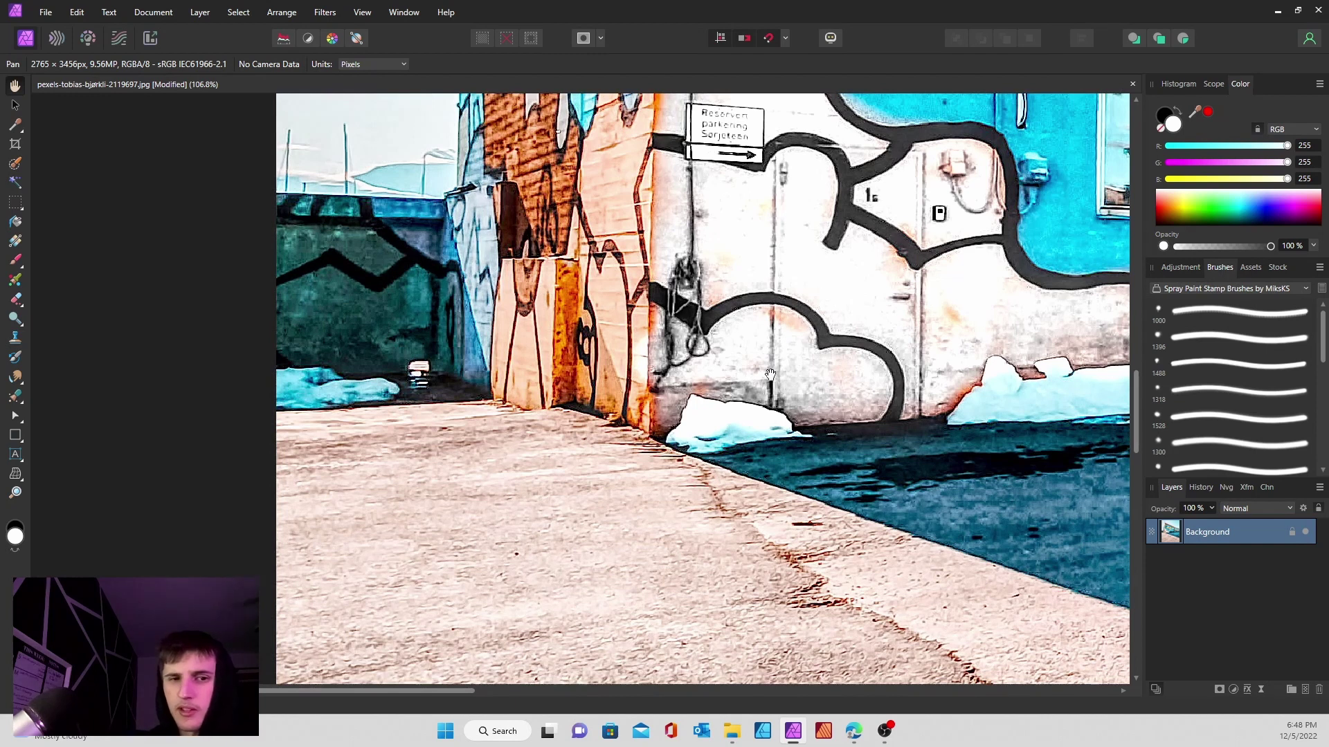
pyautogui.scroll(4, 1030, 318)
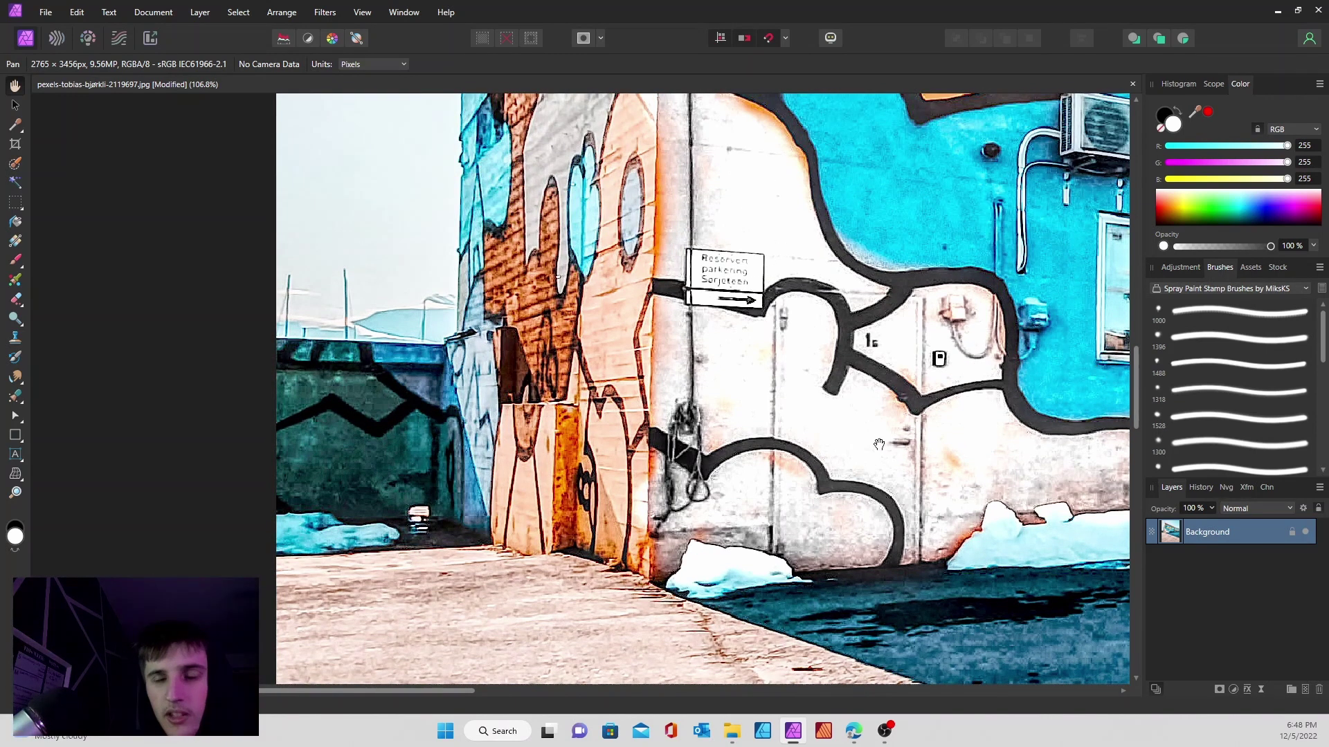
pyautogui.moveTo(439, 691); pyautogui.dragTo(623, 692)
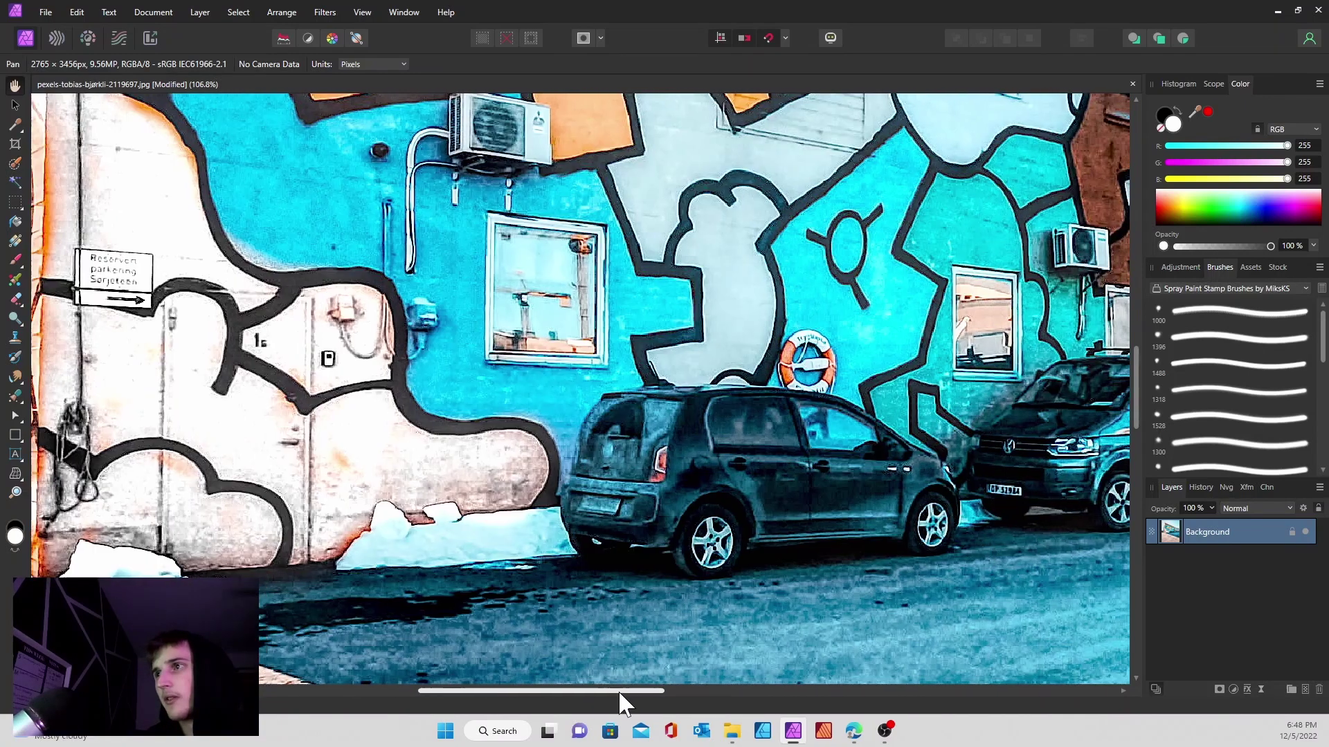
pyautogui.scroll(-3, 682, 280)
pyautogui.scroll(-1, 682, 280)
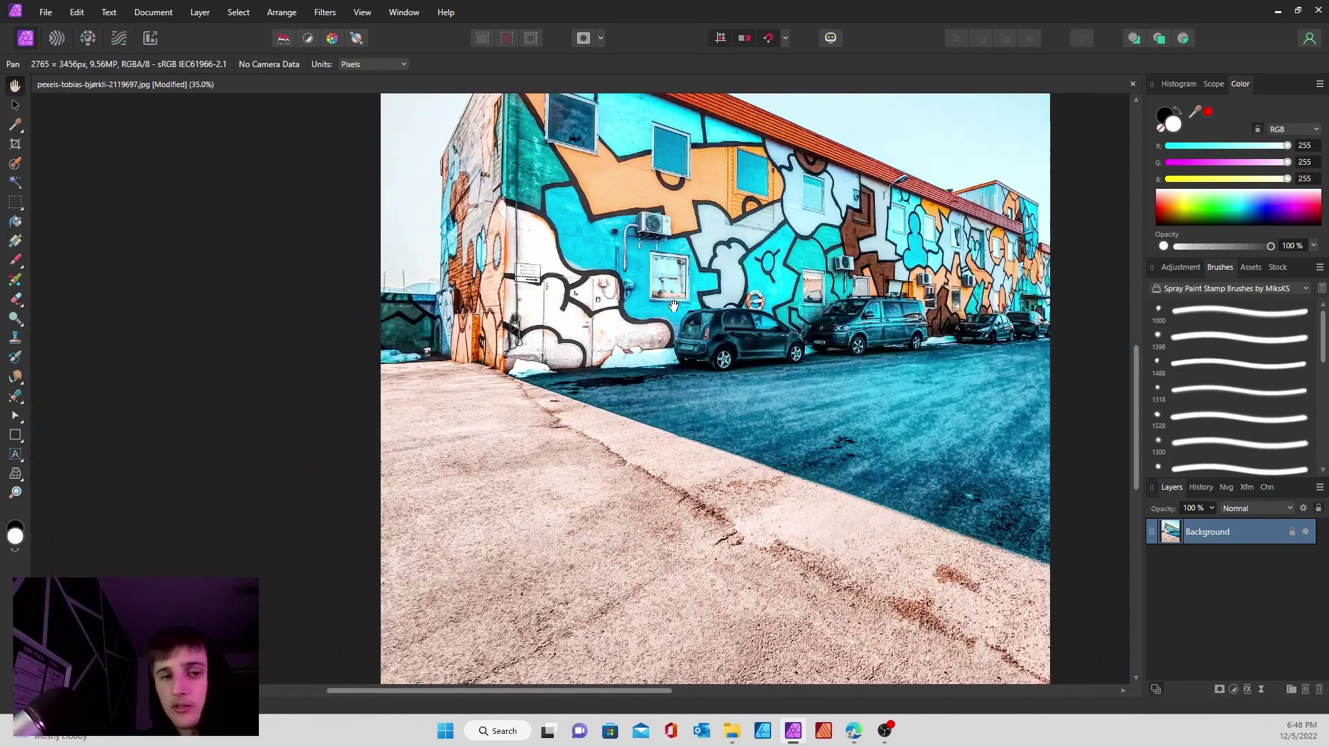